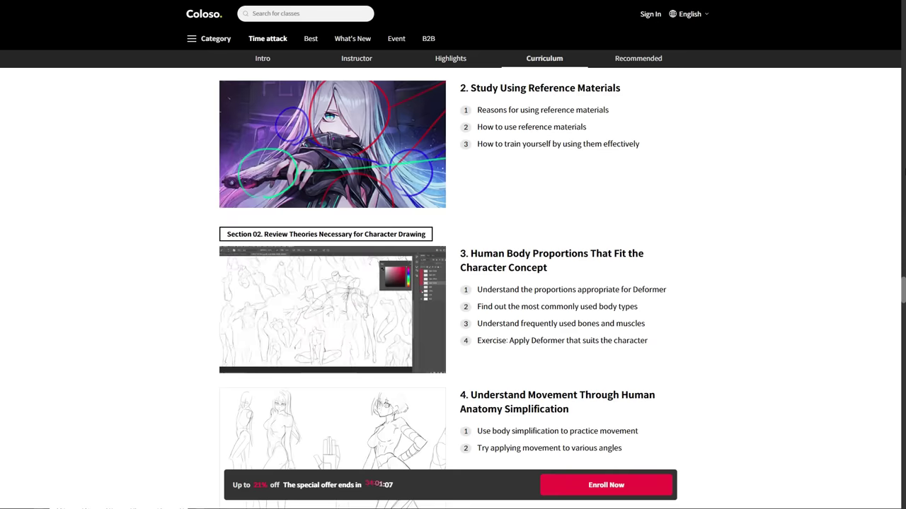
- Scroll the Coloso curriculum down to lesson 6, drawing hair and clothes for a character
scroll(899, 152, "down", 2)
scroll(453, 265, "down", 3)
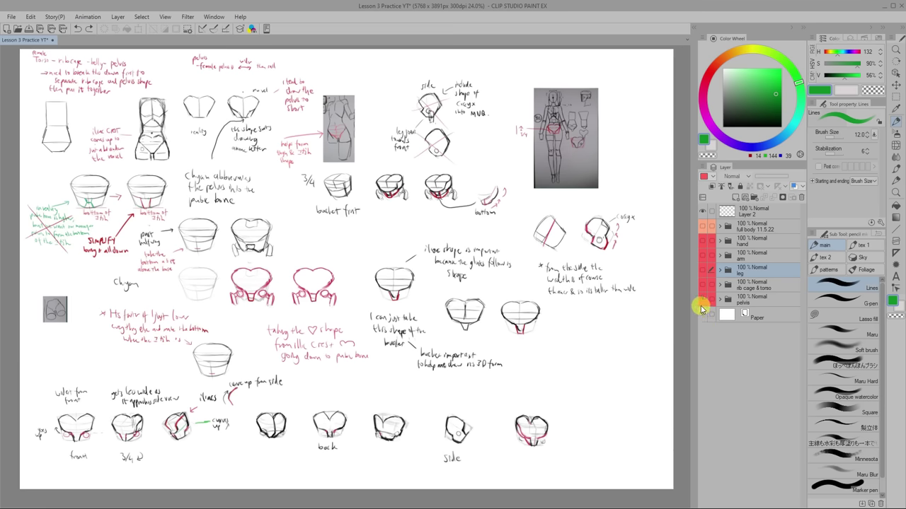
- Hide the pelvis layer and show the torso, leg, arm, hand and full body 11.5.22 studies in turn
left_click(702, 298)
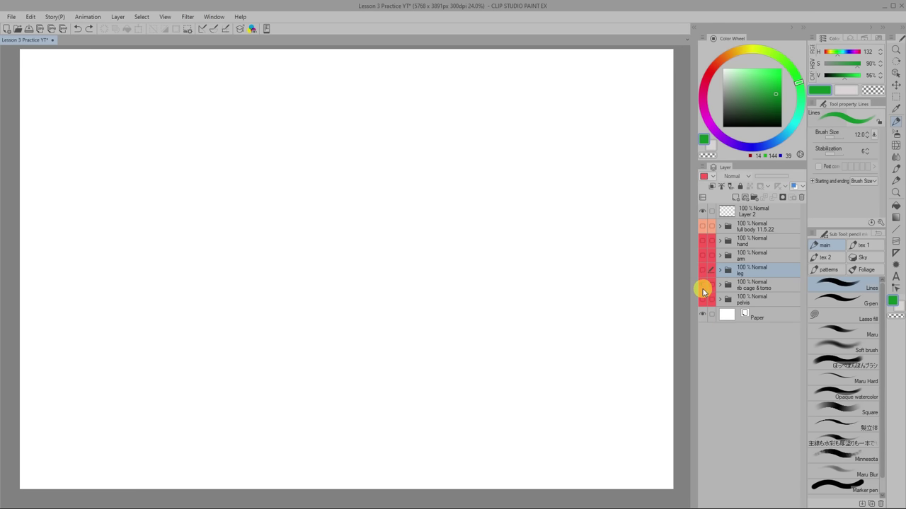
left_click(702, 290)
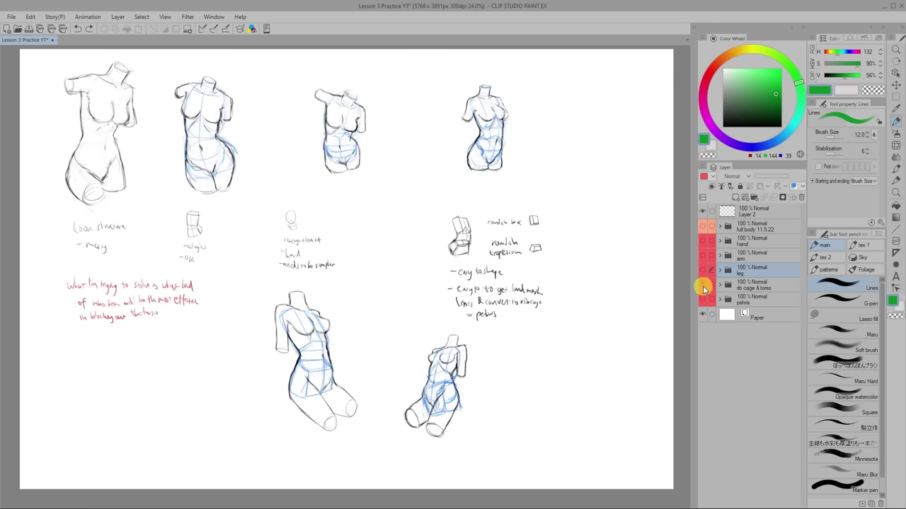
left_click(704, 278)
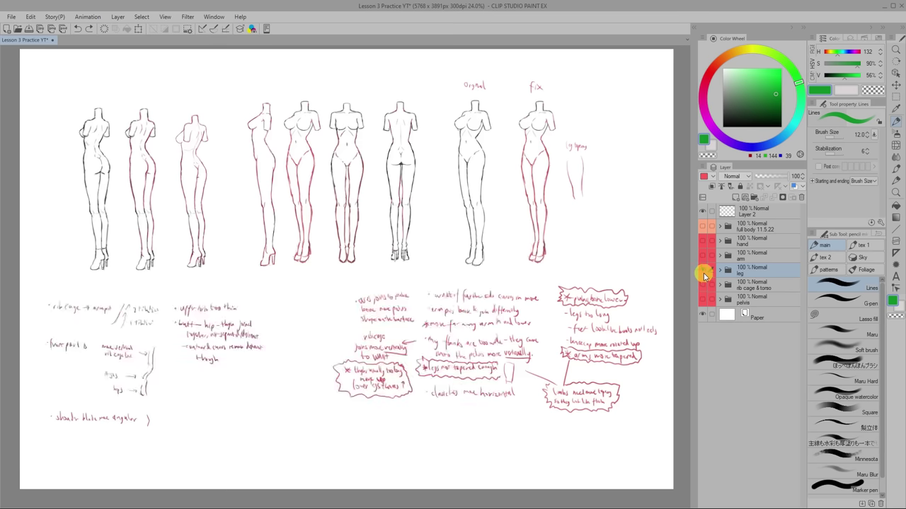
left_click(702, 271)
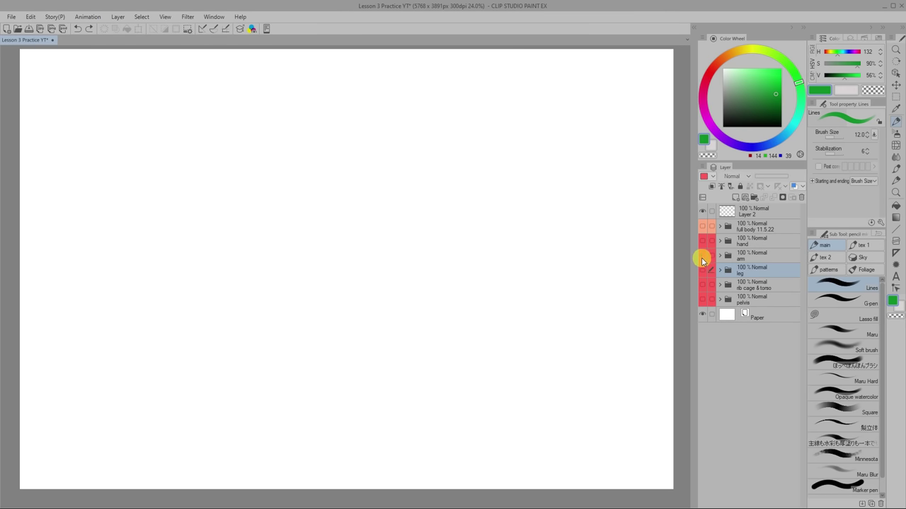
left_click(702, 257)
left_click(702, 259)
left_click(701, 245)
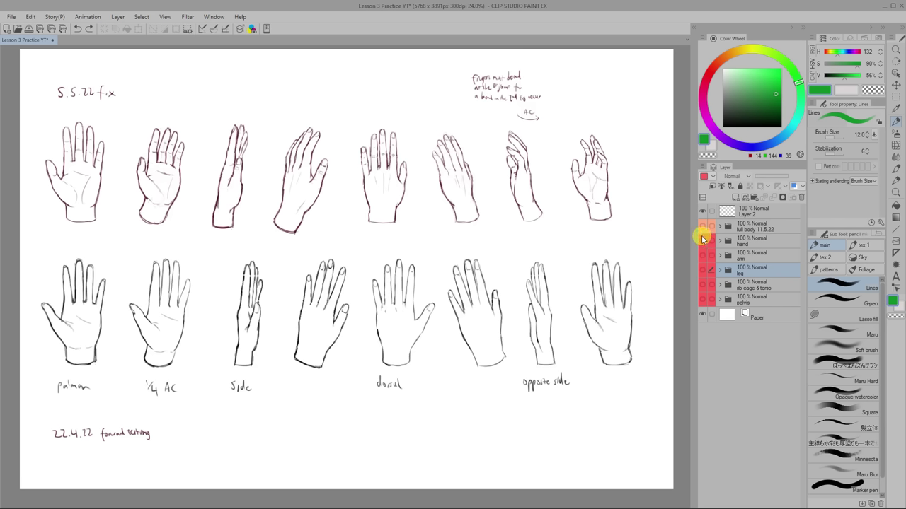
left_click(703, 240)
left_click(703, 228)
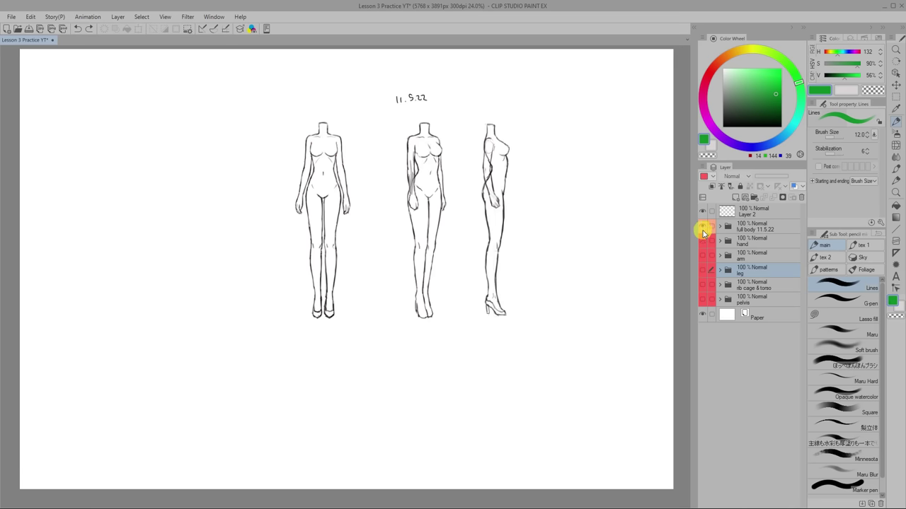
left_click(703, 228)
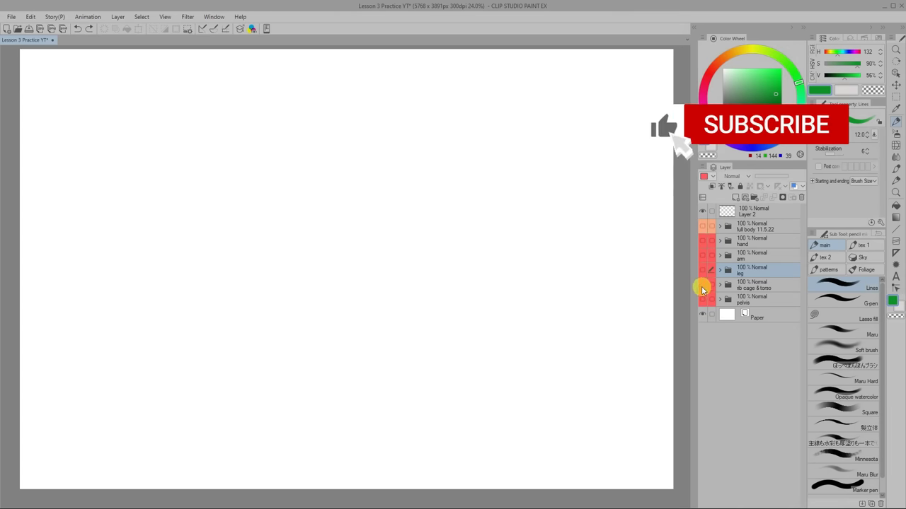
- Show the pelvis study layer again and frame the side-view pelvis sketches
left_click(703, 299)
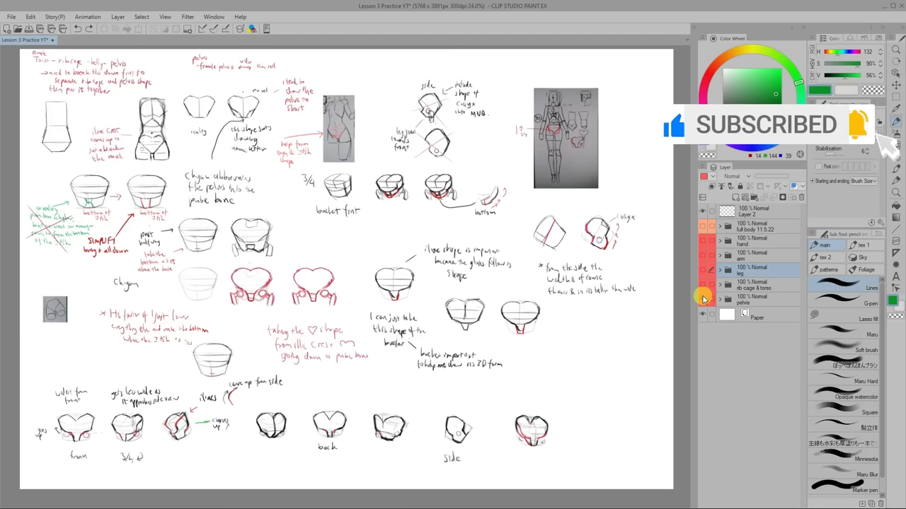
left_click_drag(550, 347, 531, 335)
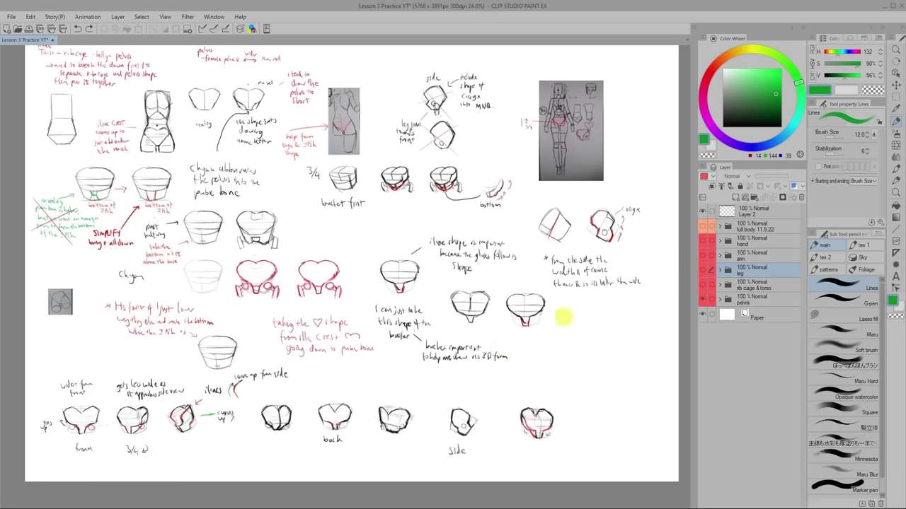
scroll(564, 319, "up", 1)
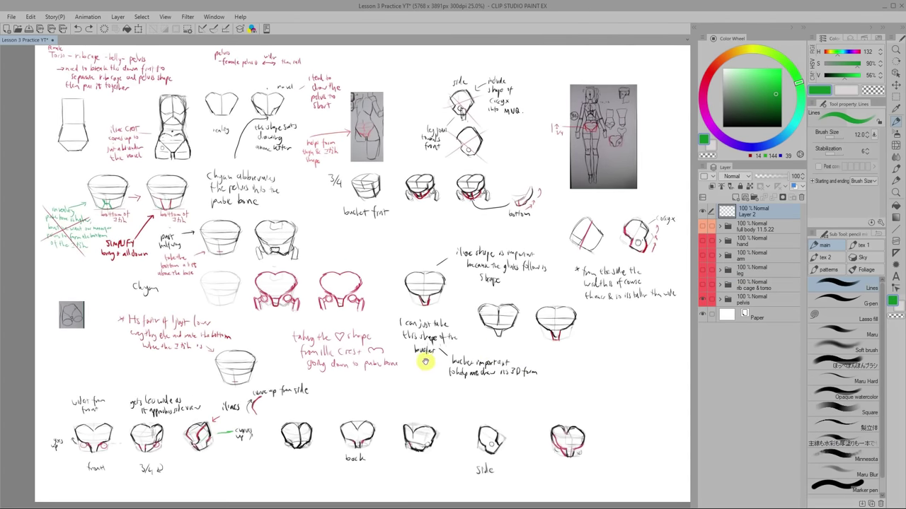
scroll(425, 360, "up", 2)
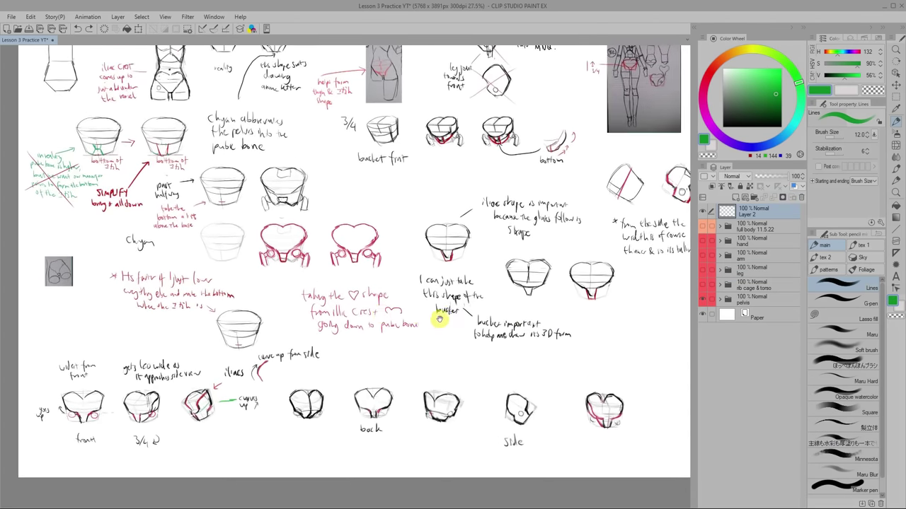
left_click_drag(505, 259, 522, 306)
scroll(536, 389, "down", 5)
scroll(536, 388, "up", 1)
scroll(534, 392, "up", 5)
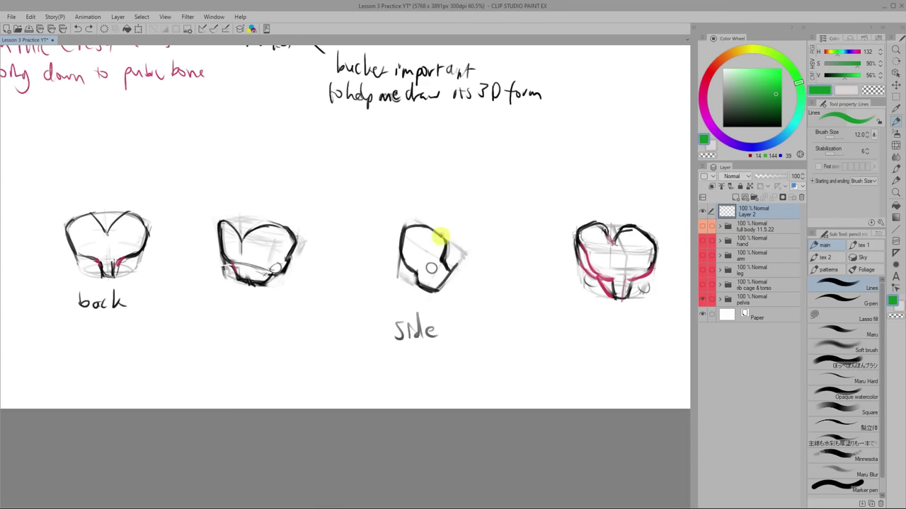
- Mark the side-view pelvis sketches with a green line, a circle and an X
left_click_drag(409, 291, 460, 176)
mouse_move(457, 216)
left_mouse_down()
mouse_move(364, 246)
mouse_move(458, 212)
left_mouse_up()
mouse_move(526, 242)
left_mouse_down()
mouse_move(509, 252)
mouse_move(536, 299)
mouse_move(545, 259)
mouse_move(538, 226)
mouse_move(528, 239)
left_mouse_up()
left_click_drag(500, 233, 557, 314)
left_click_drag(554, 240, 505, 304)
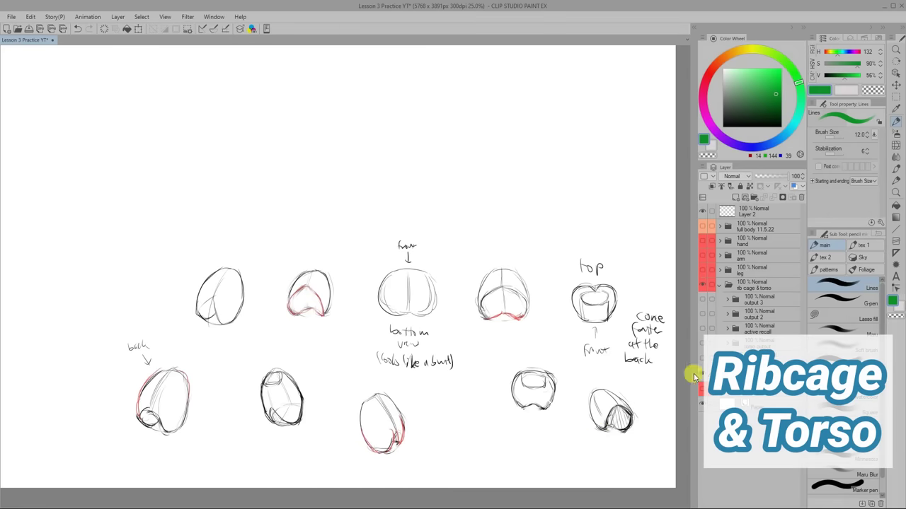
- Zoom in on the side-view torso and draw two green strokes along its side
scroll(502, 403, "up", 2)
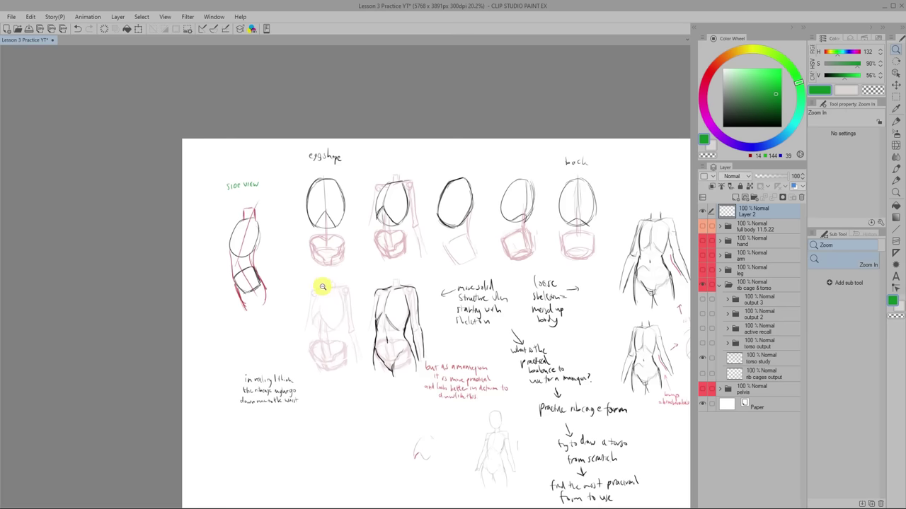
mouse_move(324, 289)
left_mouse_down()
mouse_move(339, 286)
mouse_move(346, 321)
mouse_move(354, 317)
left_mouse_up()
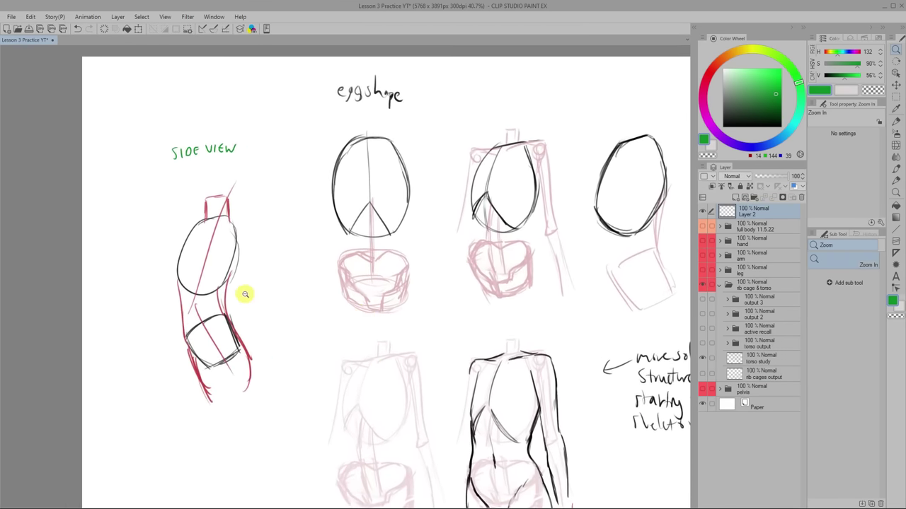
left_click(247, 294)
key("p")
mouse_move(236, 223)
left_mouse_down()
mouse_move(217, 304)
mouse_move(240, 359)
left_mouse_up()
left_click_drag(205, 269, 240, 364)
- Zoom out, hide the torso study layer and show the torso output drawings
key("/")
left_click(422, 398, "alt")
scroll(429, 398, "down", 6)
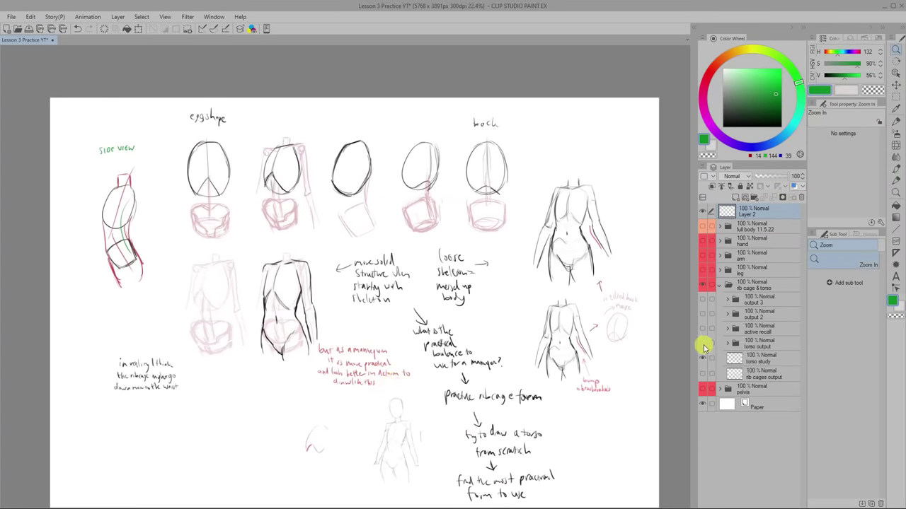
left_click(703, 359)
left_click(703, 343)
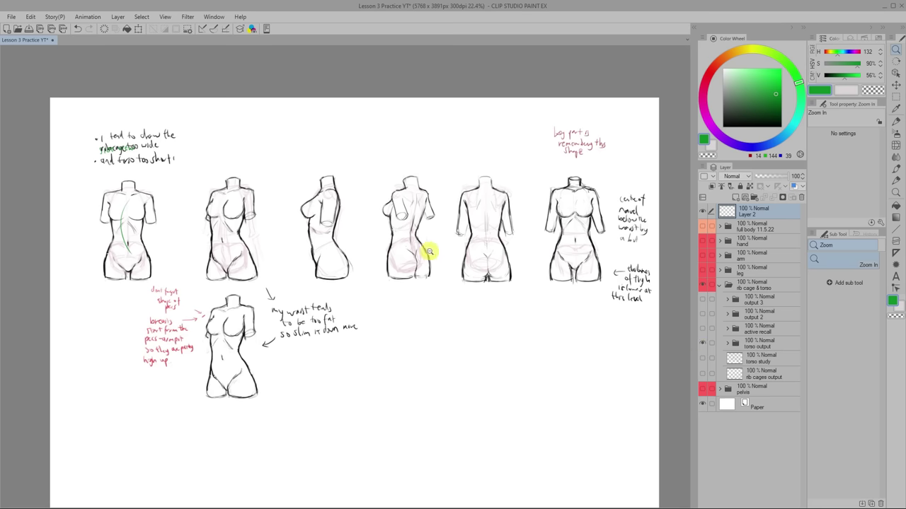
scroll(477, 257, "up", 2)
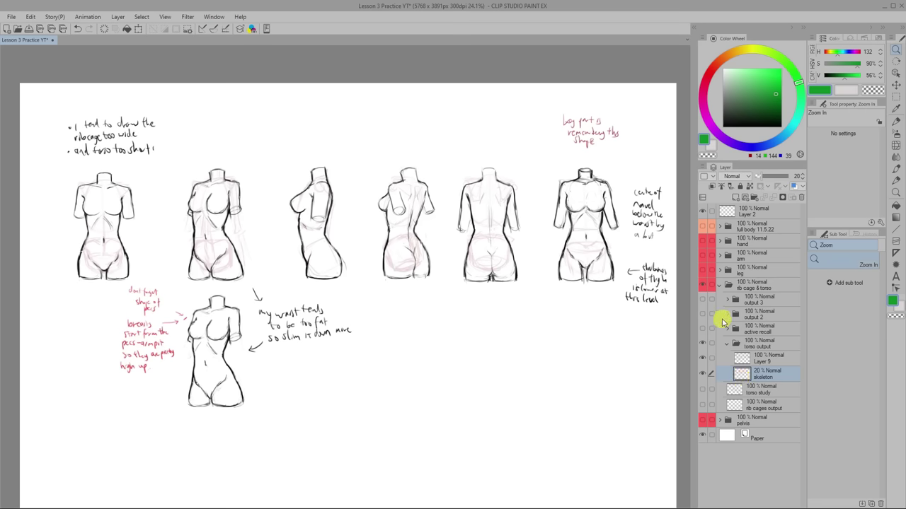
- Check the red skeleton at full opacity without the black sketches, then fade it to 11%
left_click_drag(763, 177, 795, 176)
left_click(702, 358)
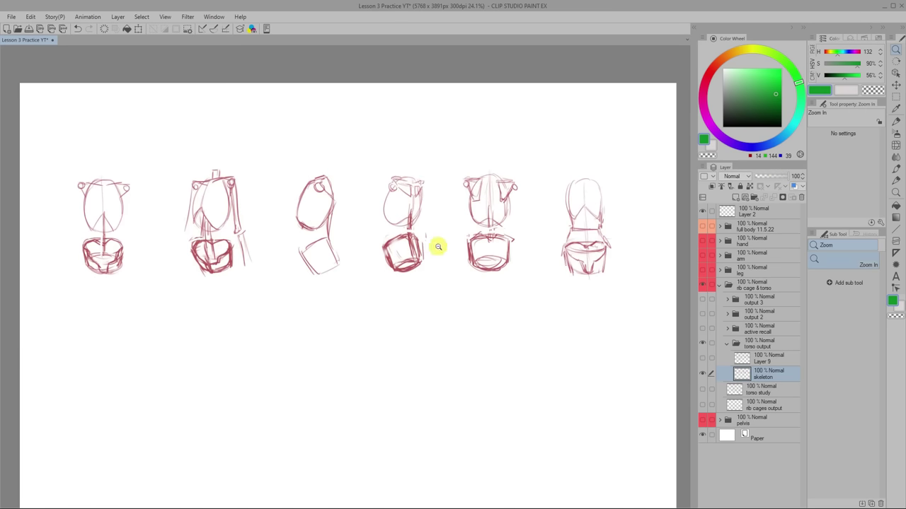
left_click(702, 358)
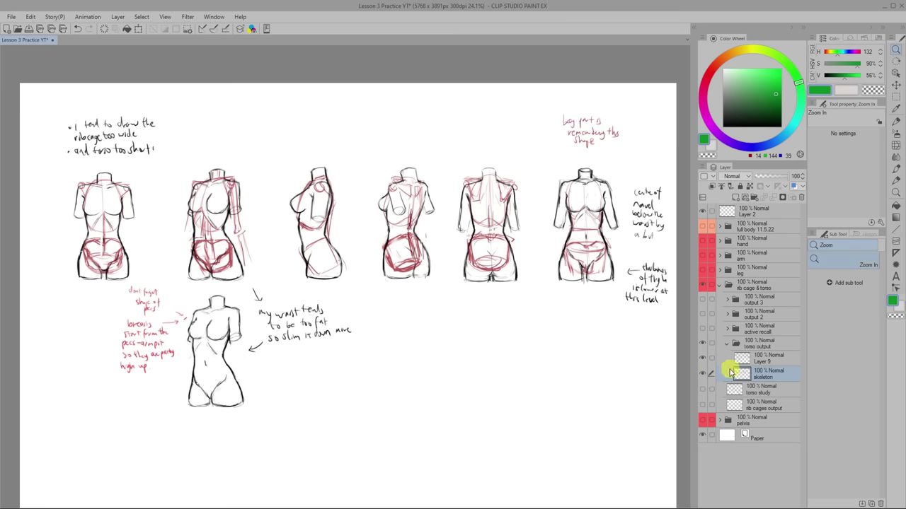
left_click_drag(770, 176, 765, 179)
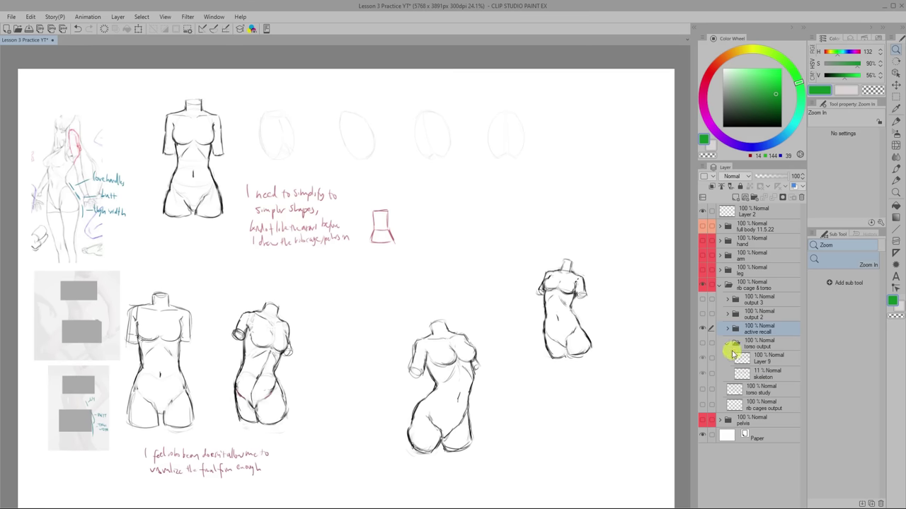
- Show the active recall and output 2 torso layers, hiding the notes and black drawings
left_click(701, 328)
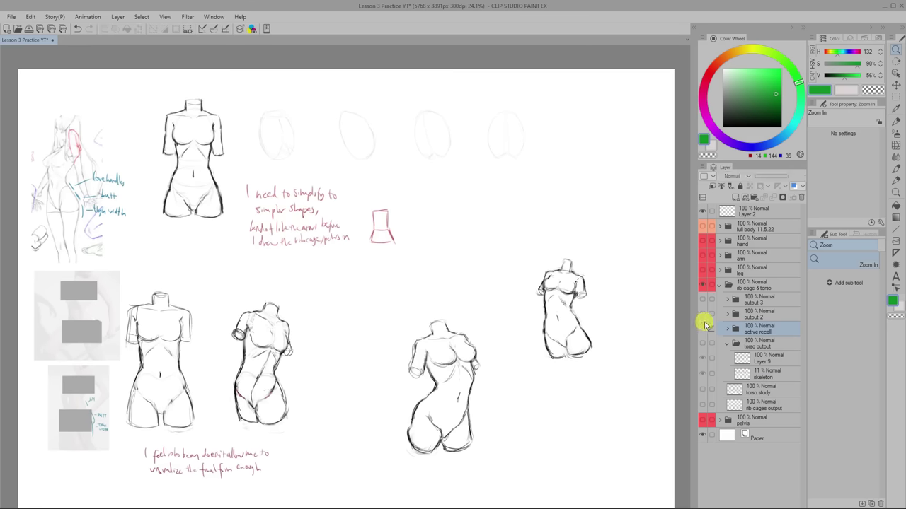
left_click(702, 316)
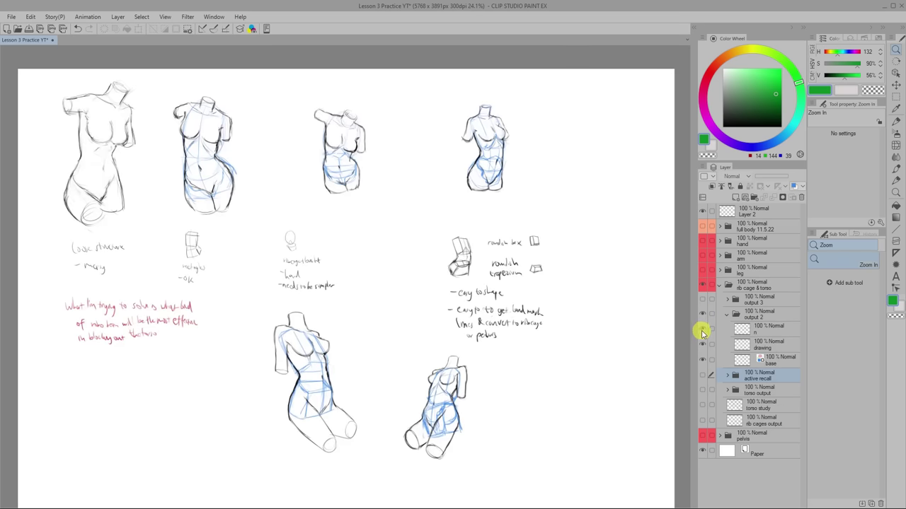
left_click(701, 329)
left_click(702, 345)
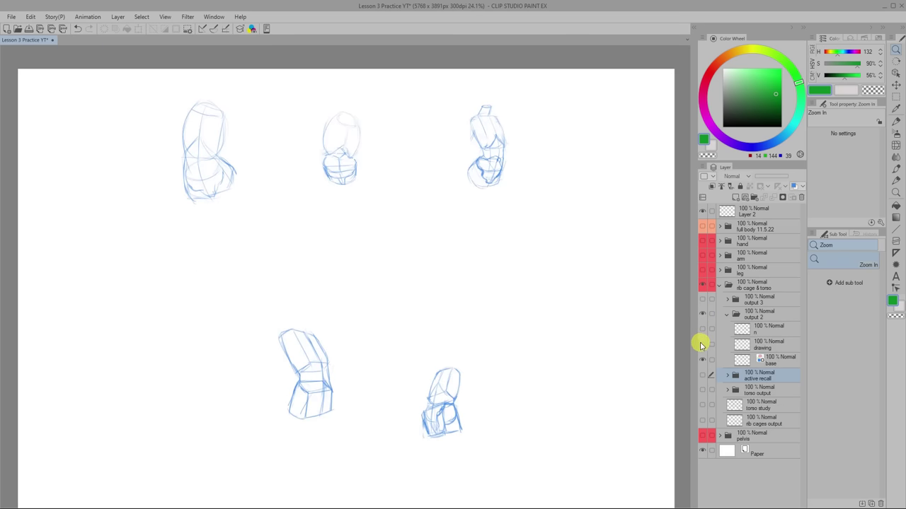
- Zoom in on the blue construction sketches, then restore the black drawings and view the whole page
left_click(434, 384)
left_click(366, 386)
left_click_drag(338, 389, 385, 451)
scroll(567, 413, "down", 2)
scroll(567, 405, "down", 3)
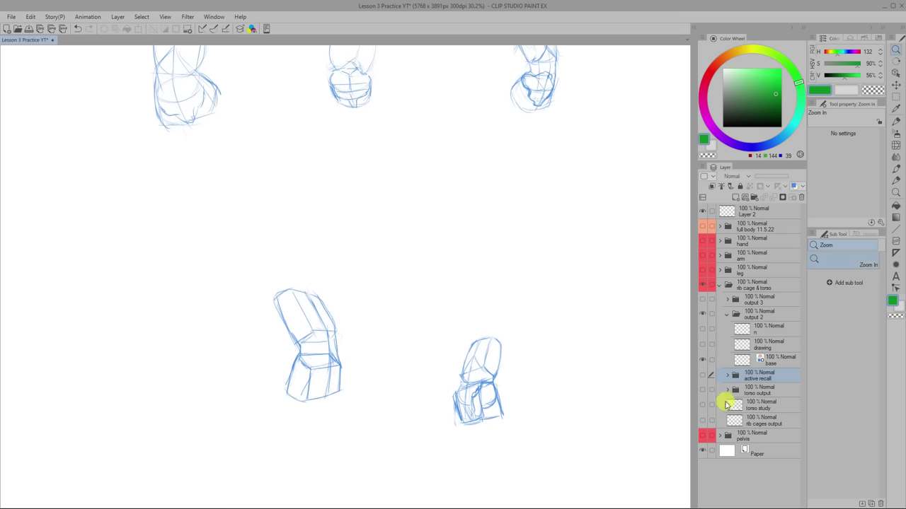
left_click(702, 345)
left_click(598, 332, "alt")
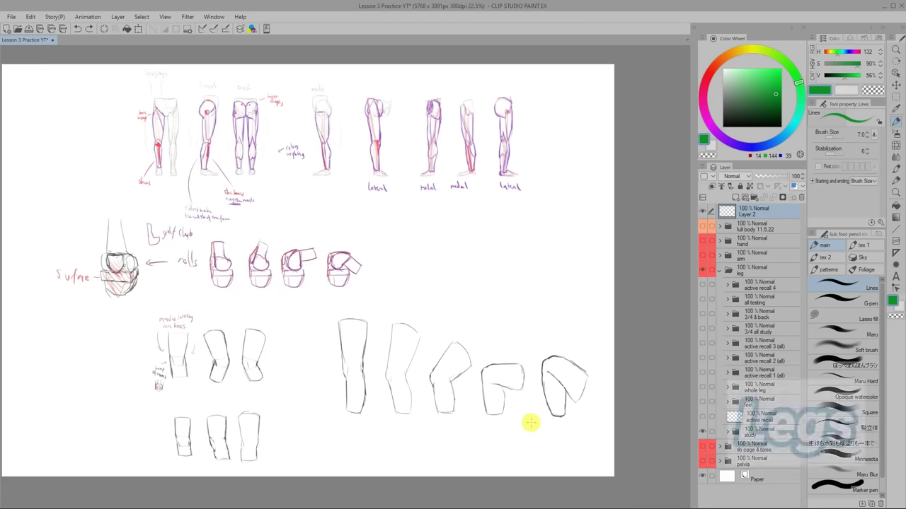
- Zoom into the leg studies and draw two pencil lines along the feet
scroll(471, 352, "down", 1)
scroll(490, 384, "up", 5)
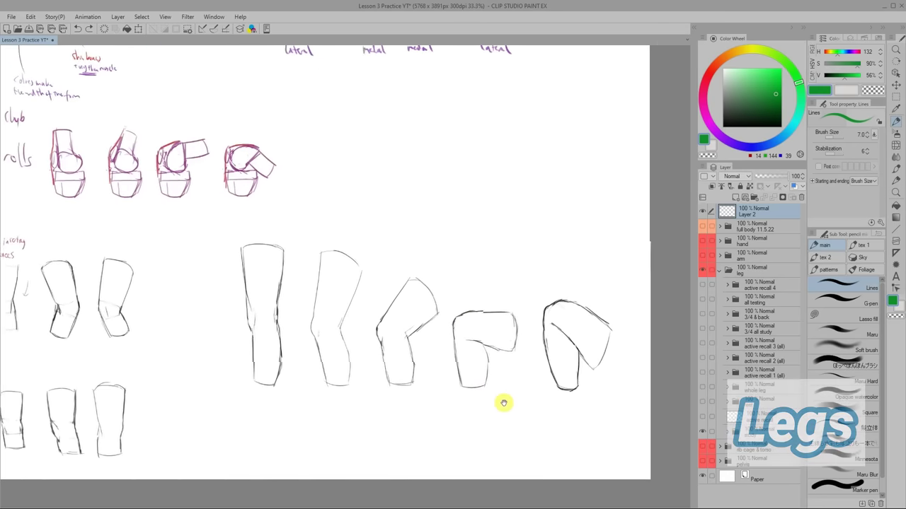
scroll(501, 381, "up", 1)
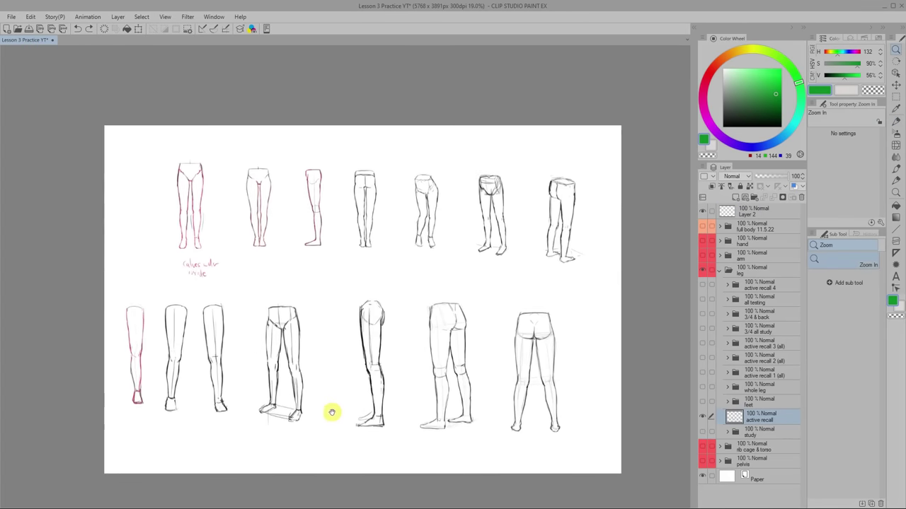
scroll(331, 412, "up", 2)
key("p")
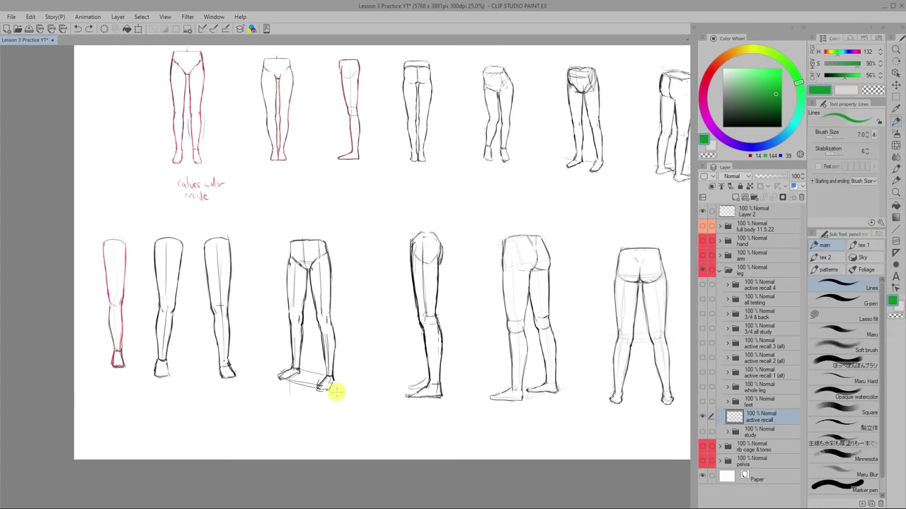
left_click_drag(261, 372, 316, 385)
left_click_drag(263, 370, 357, 381)
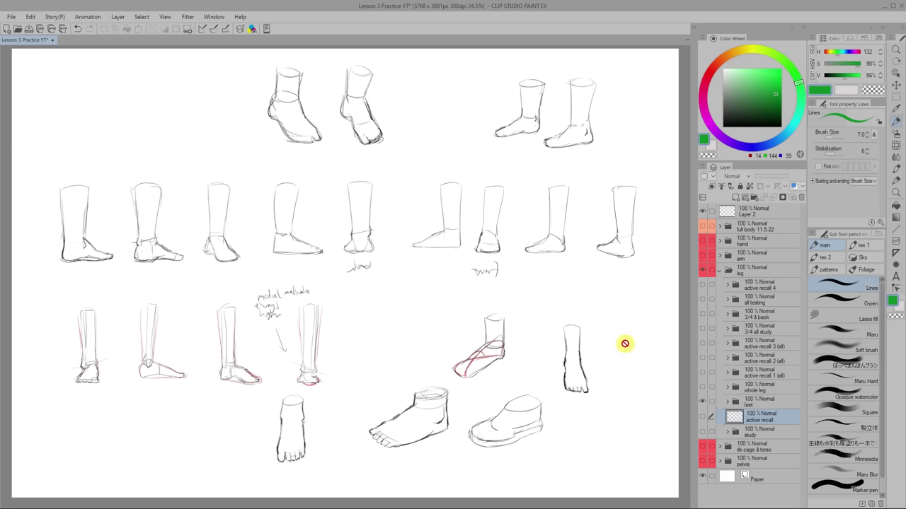
scroll(311, 342, "up", 2)
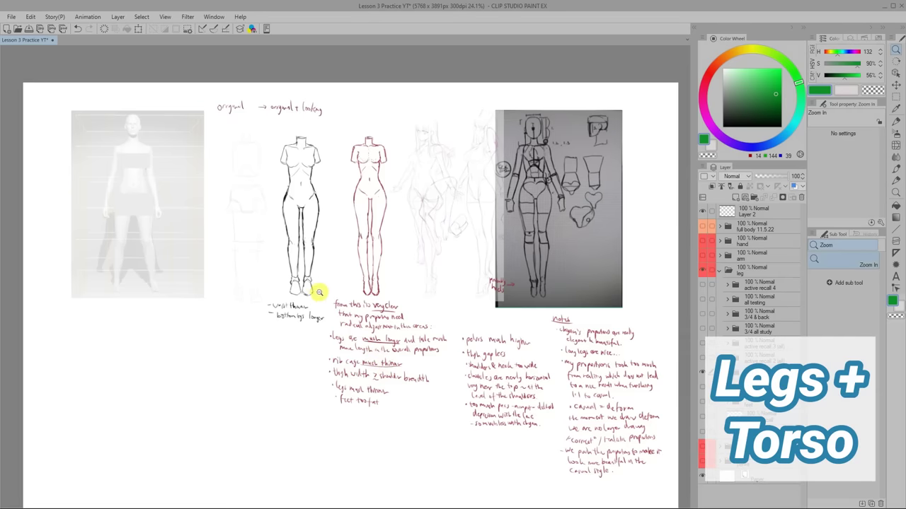
- Zoom to the black figure's torso, draw a green line down its thigh, and raise pen size to 10
scroll(319, 292, "up", 3)
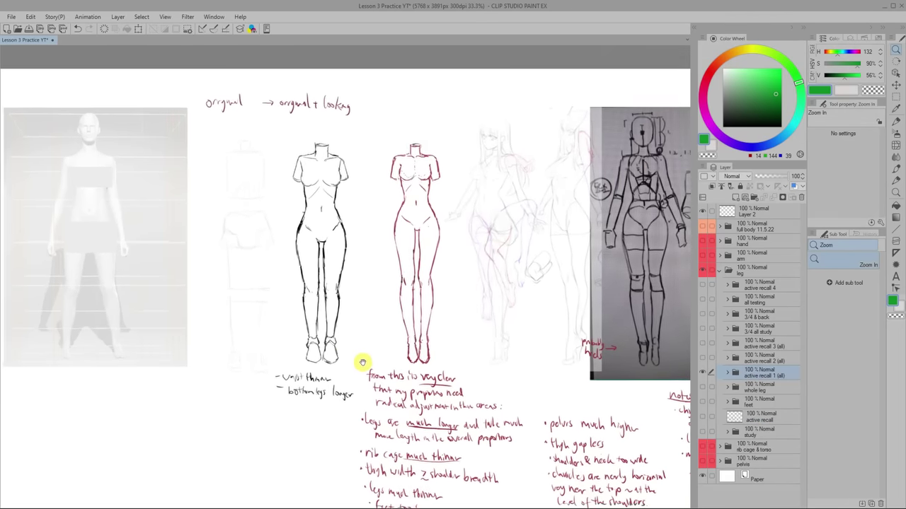
scroll(370, 350, "up", 2)
left_click_drag(375, 362, 392, 391)
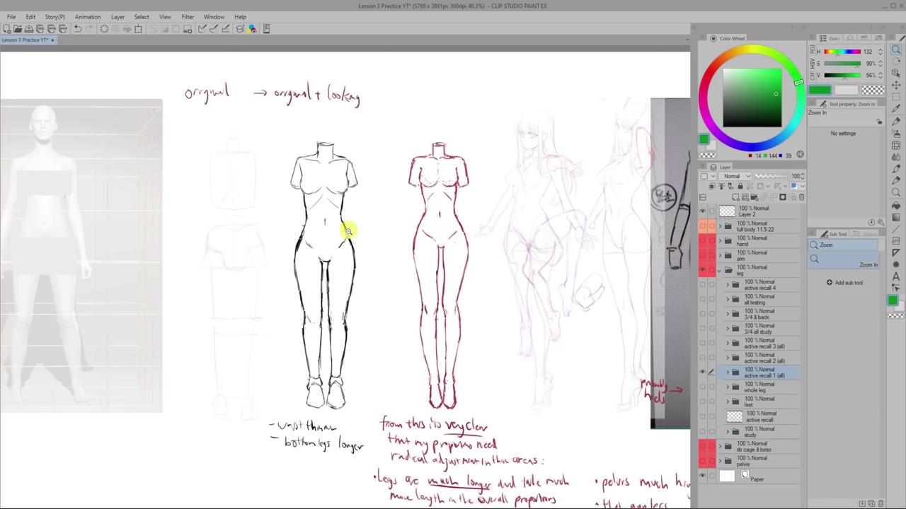
left_click(374, 350)
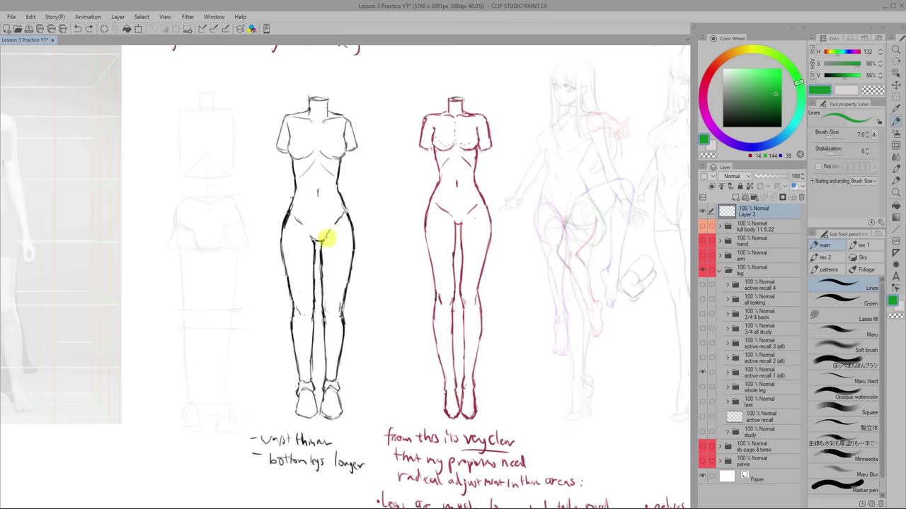
left_click_drag(338, 248, 335, 297)
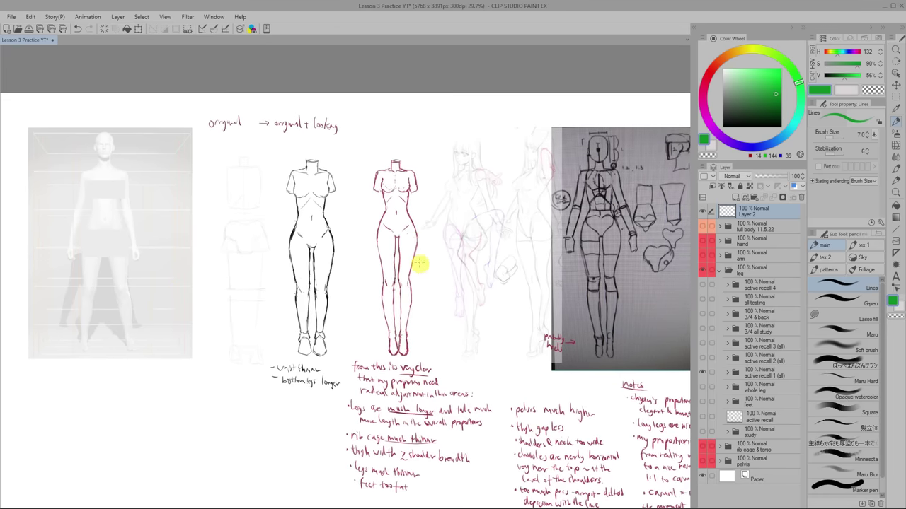
key("bracketright")
key("bracketright")
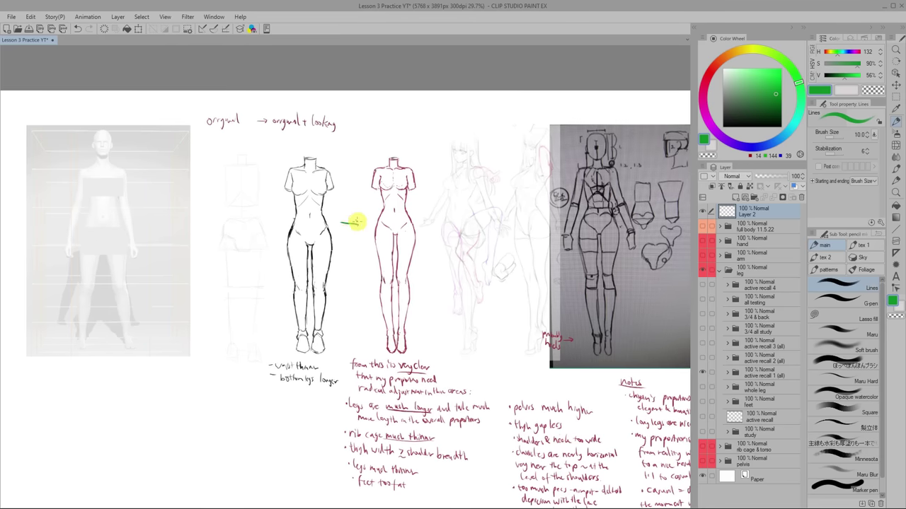
- Draw a green arrow between the figures, an arrow by the long-legs note, and an asterisk by the proportions note
left_click_drag(358, 223, 354, 228)
mouse_move(534, 364)
left_mouse_down()
mouse_move(524, 366)
mouse_move(475, 242)
mouse_move(467, 283)
mouse_move(519, 352)
left_mouse_up()
scroll(526, 368, "up", 3)
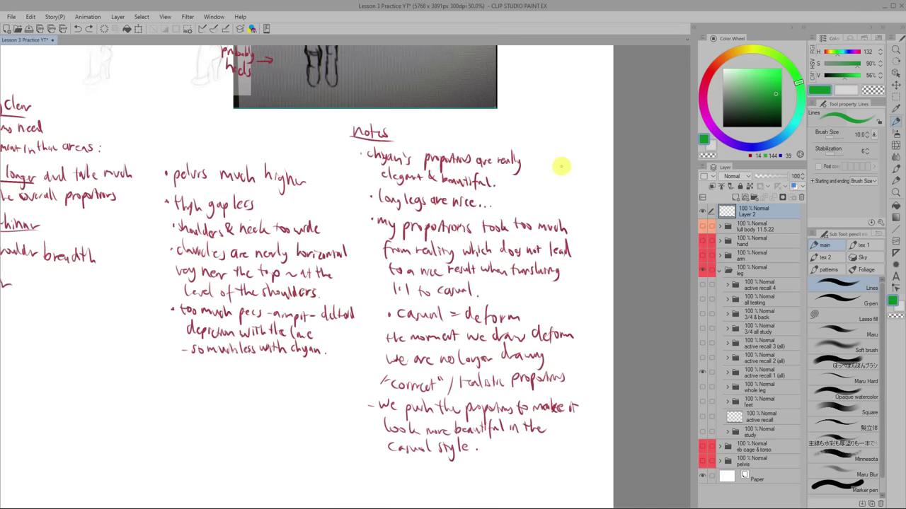
left_click_drag(549, 159, 541, 165)
left_click_drag(549, 160, 550, 171)
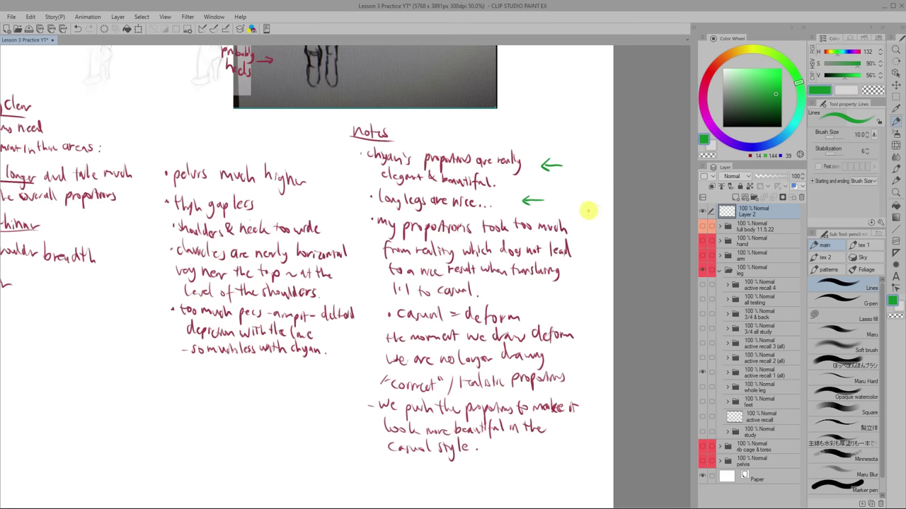
mouse_move(585, 260)
left_mouse_down()
mouse_move(593, 253)
mouse_move(589, 265)
left_mouse_up()
left_click_drag(584, 259, 593, 264)
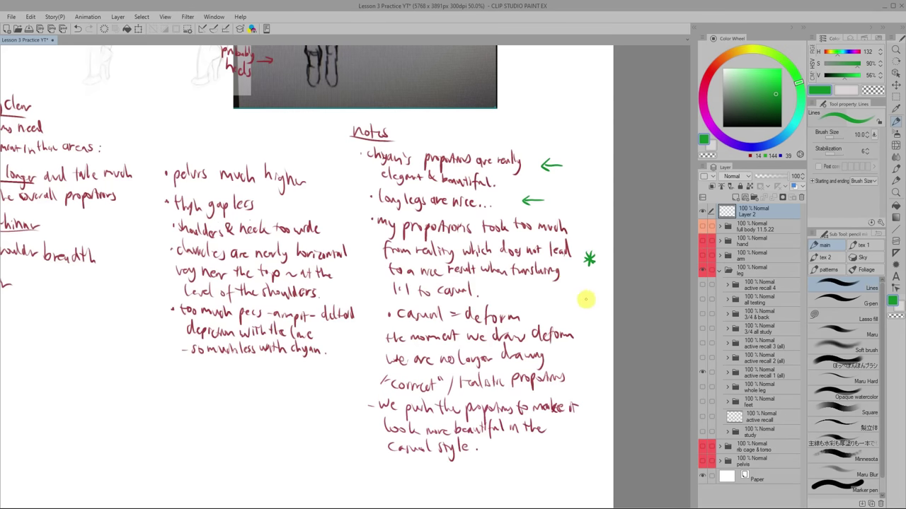
- Underline 'deform' and bracket the notes about drawing deform and pushing the proportions
left_click_drag(473, 322, 522, 328)
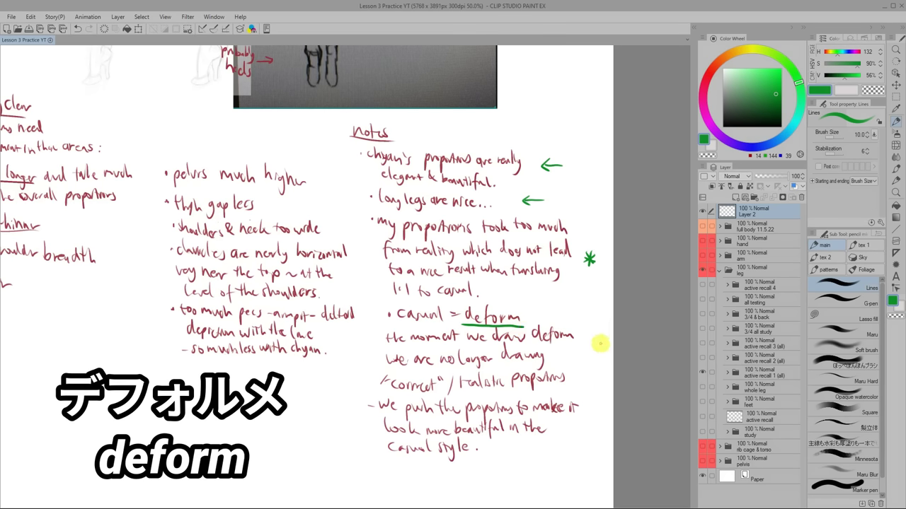
left_click_drag(586, 349, 595, 312)
left_click_drag(397, 289, 380, 340)
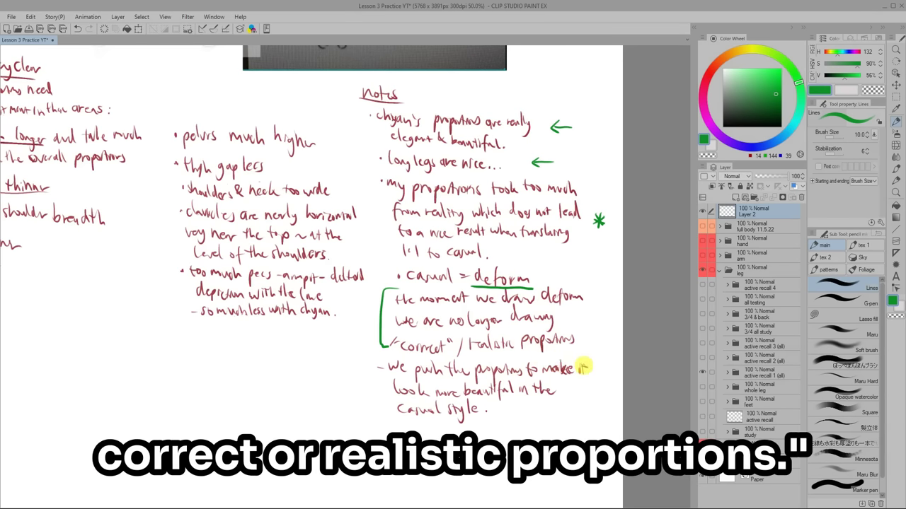
left_click_drag(377, 361, 374, 406)
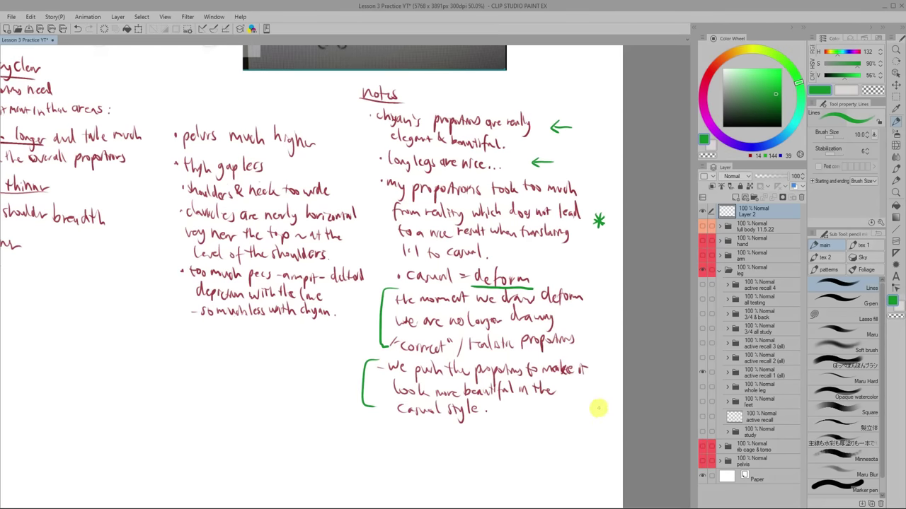
- Center the proportions page and step through the first, second and third active recall layers
scroll(593, 410, "down", 2)
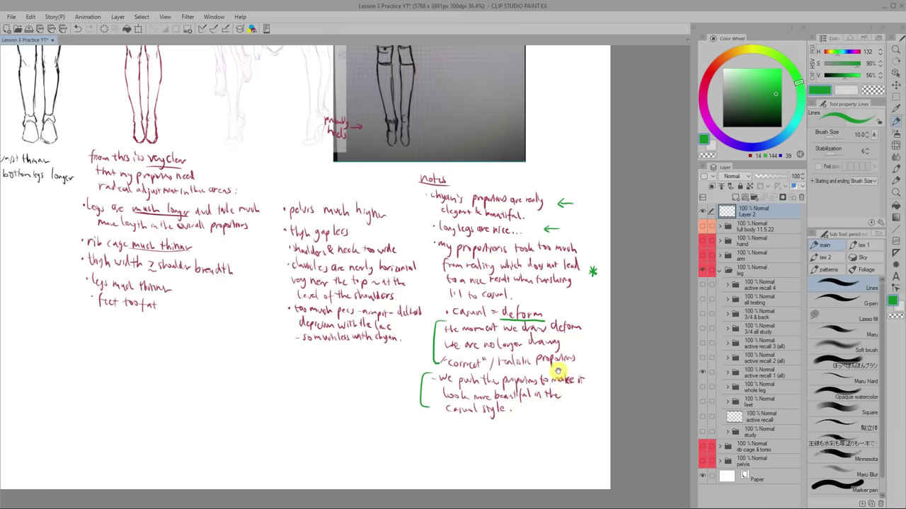
scroll(564, 401, "down", 2)
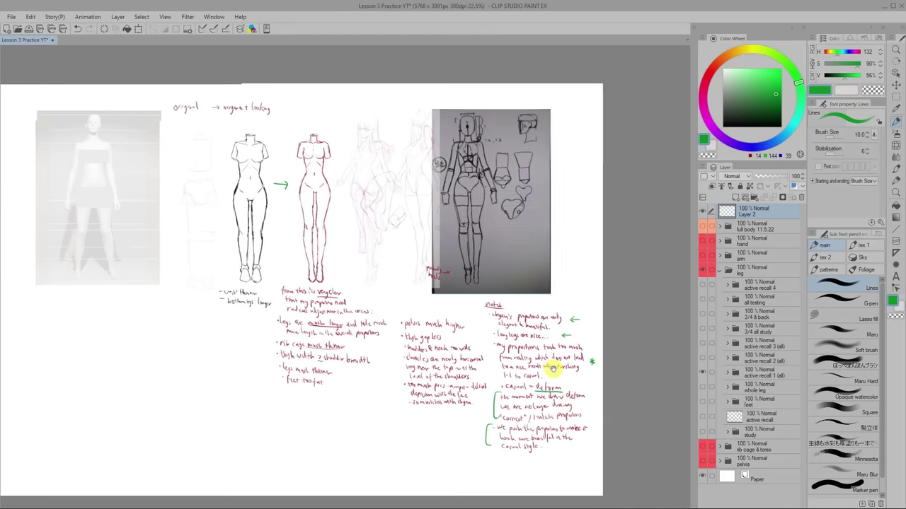
left_click_drag(580, 381, 590, 385)
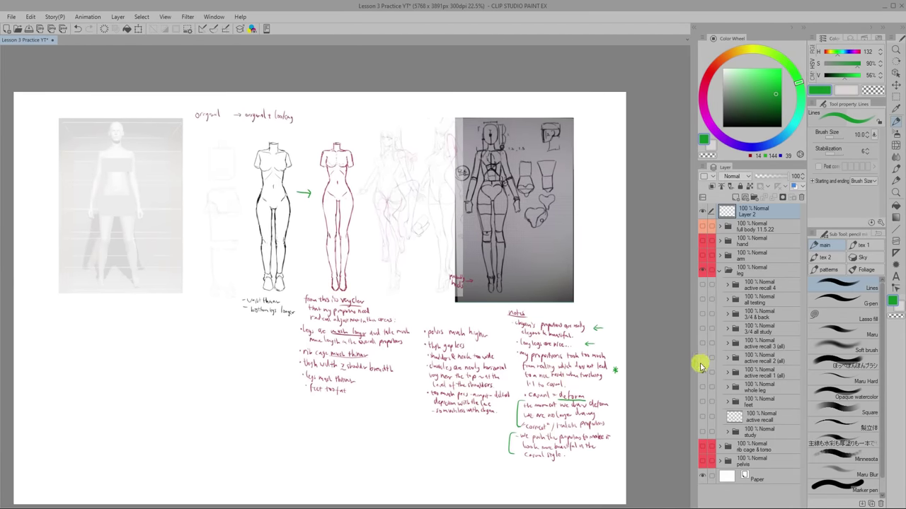
left_click(702, 375)
left_click(702, 357)
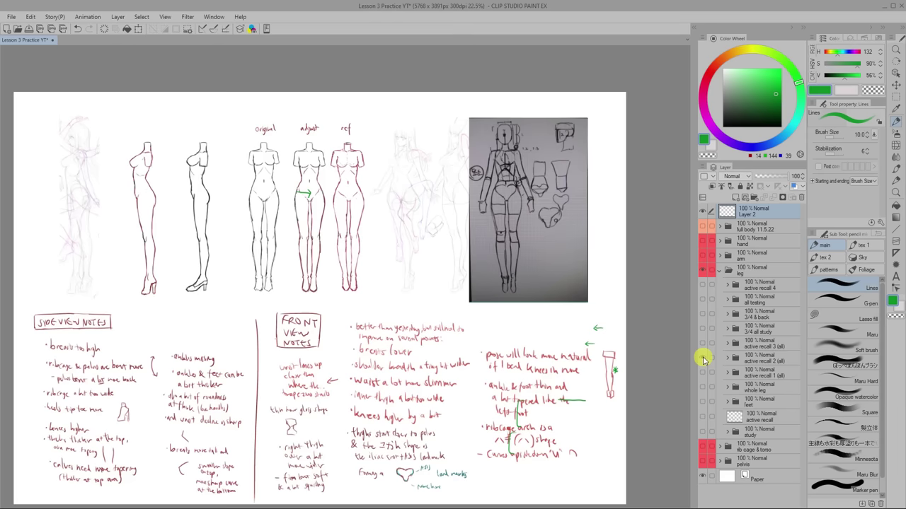
scroll(566, 312, "down", 1)
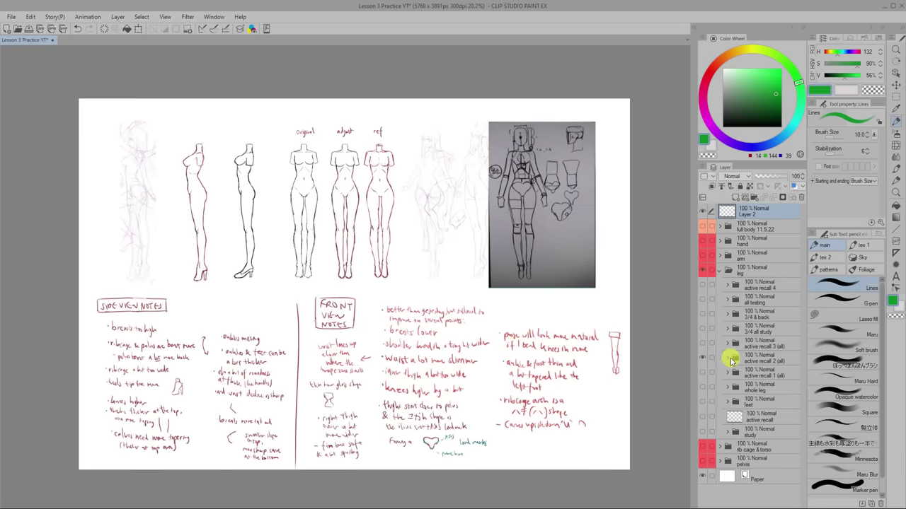
left_click(702, 358)
left_click(702, 344)
scroll(547, 346, "up", 1)
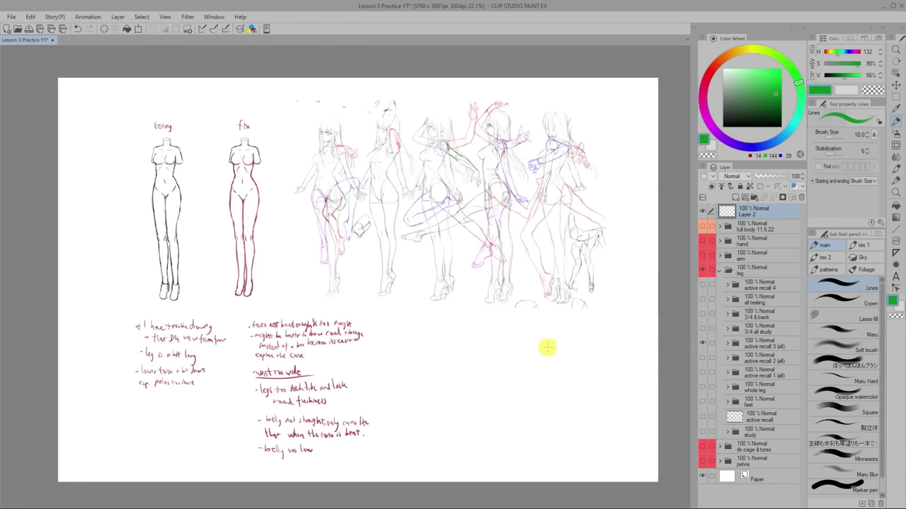
scroll(549, 345, "up", 1)
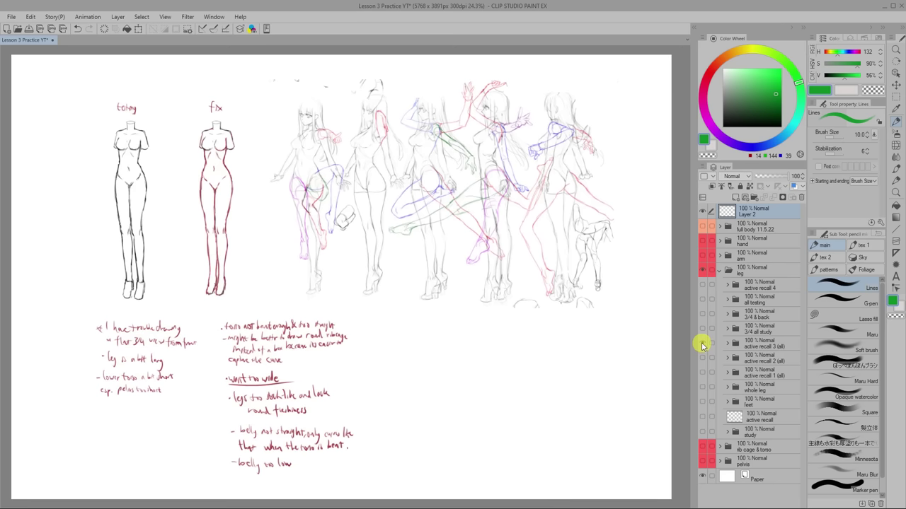
left_click(702, 343)
- Preview the 3/4 & back and all testing leg layers, then show the active recall 4 figure rows
left_click(703, 338)
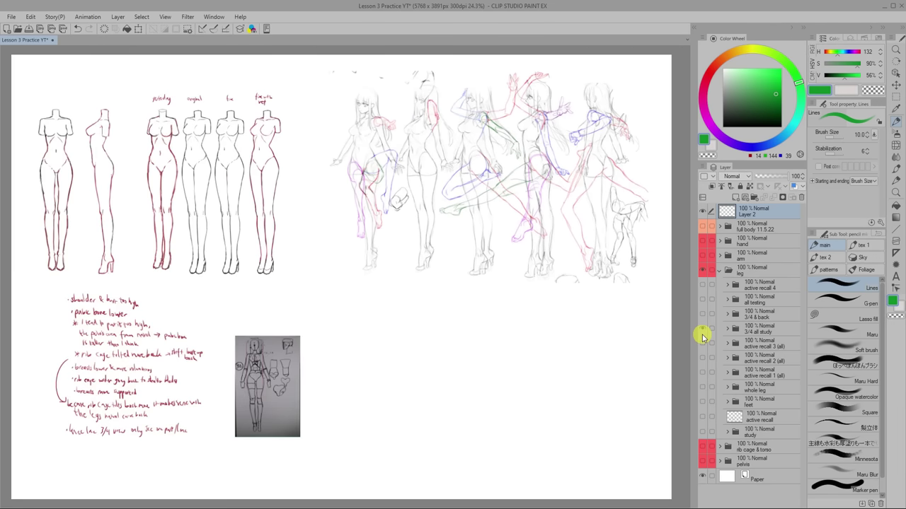
left_click(702, 316)
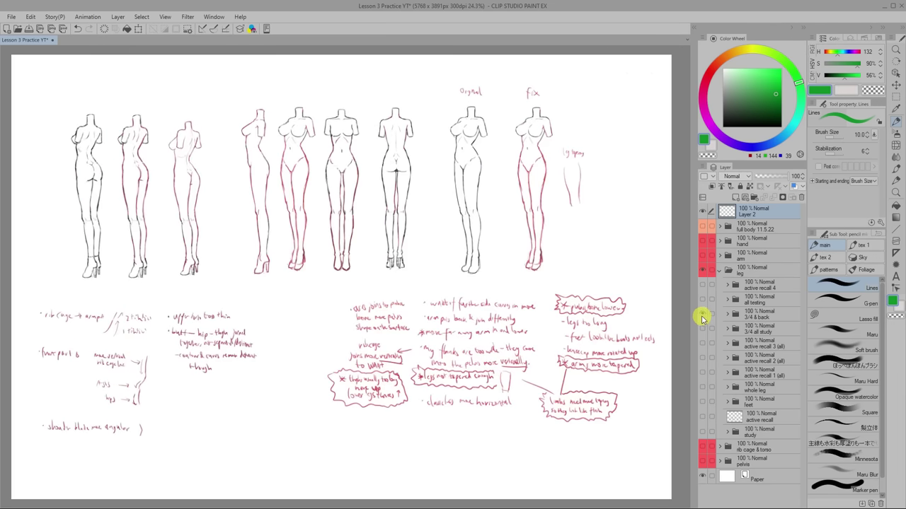
left_click(703, 317)
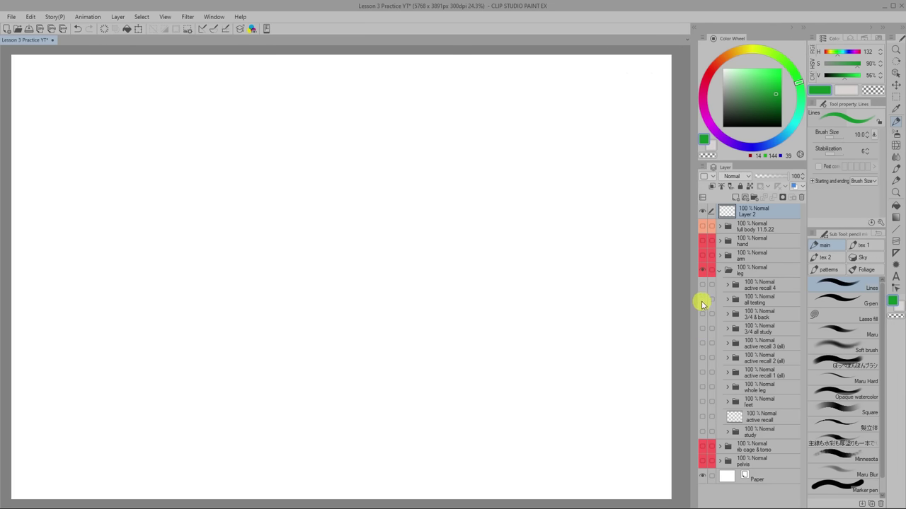
left_click(703, 304)
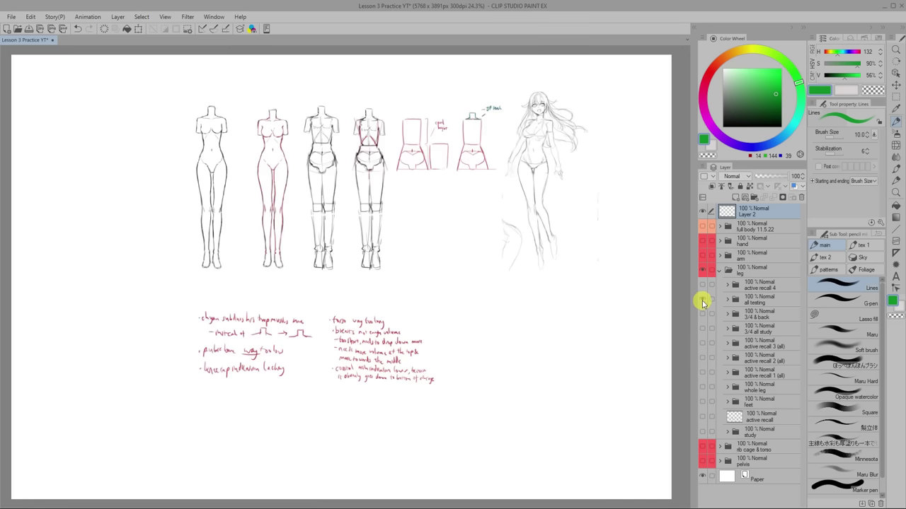
left_click(703, 304)
left_click(702, 285)
scroll(354, 281, "up", 1)
left_click_drag(405, 314, 482, 331)
scroll(465, 316, "up", 1)
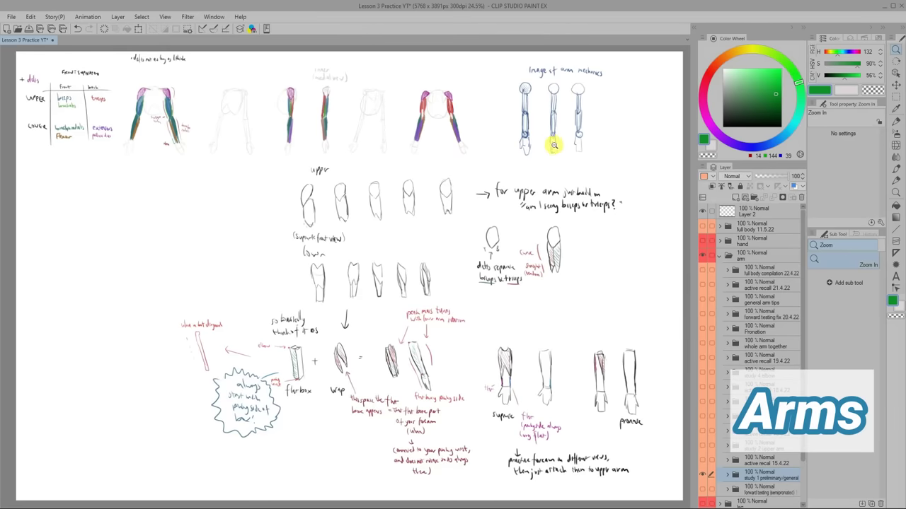
- Draw a green curve from the 'think of it as' note around the flat box diagram
scroll(554, 145, "up", 5)
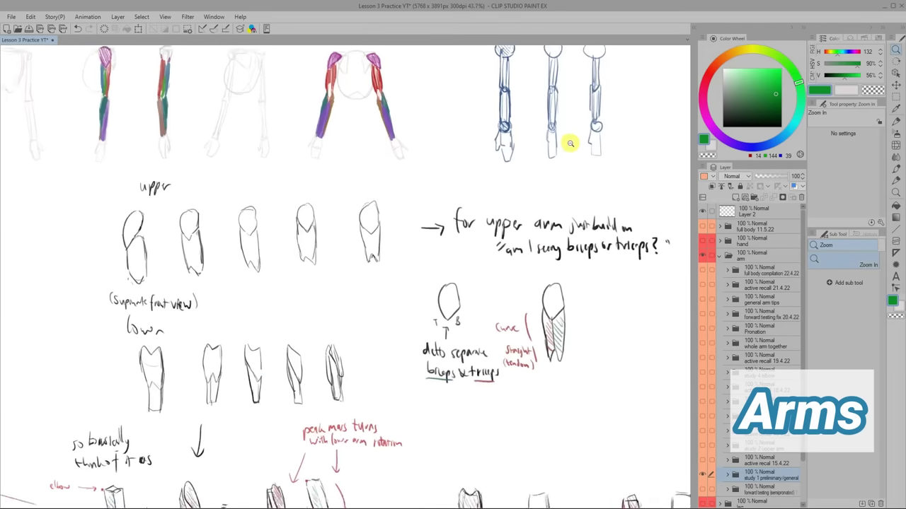
key("p")
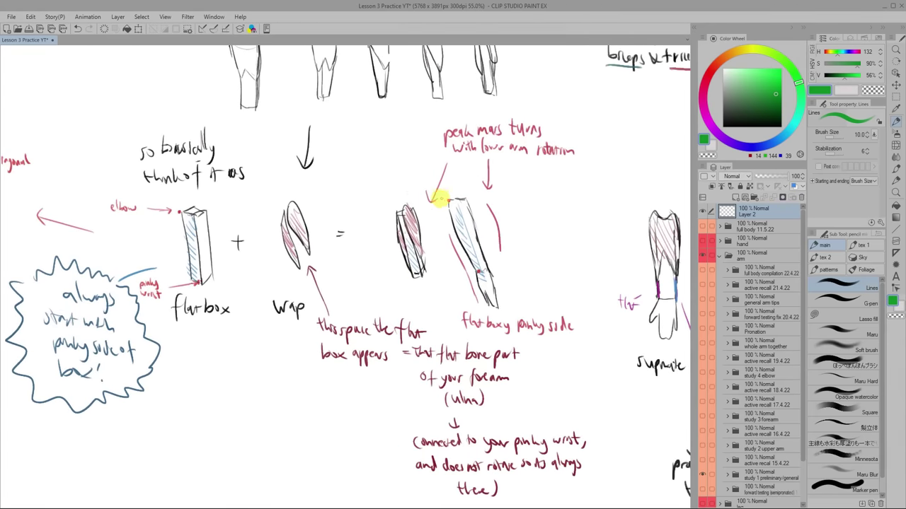
mouse_move(390, 182)
left_mouse_down()
mouse_move(219, 179)
mouse_move(170, 198)
mouse_move(161, 288)
mouse_move(214, 335)
mouse_move(332, 344)
mouse_move(412, 334)
mouse_move(446, 311)
mouse_move(440, 233)
mouse_move(409, 179)
mouse_move(388, 172)
left_mouse_up()
- Zoom out and toggle the arm study layers to bring up the elbow study page
key("ctrl+minus")
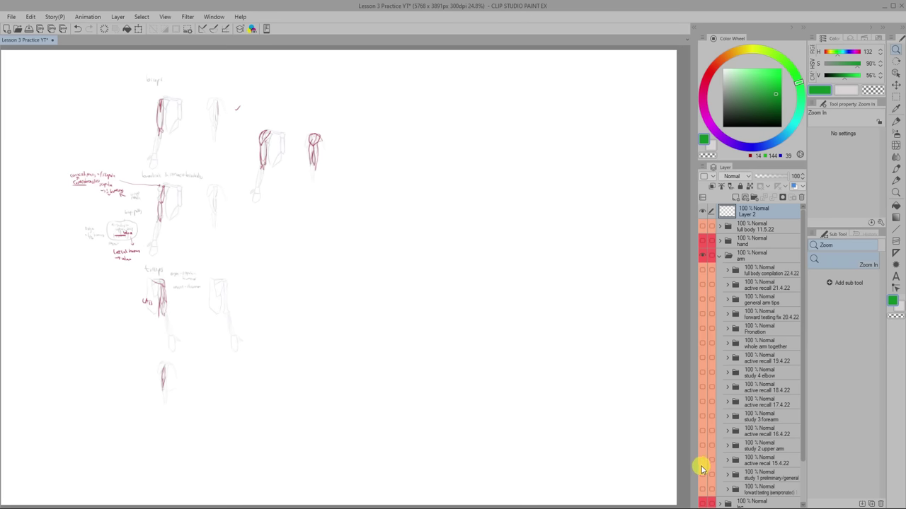
left_click(704, 428, "alt")
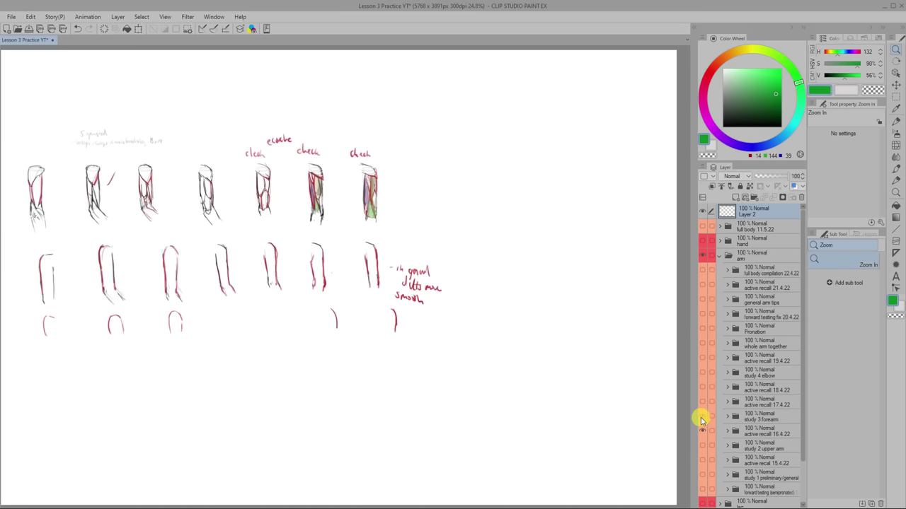
left_click(702, 422, "alt")
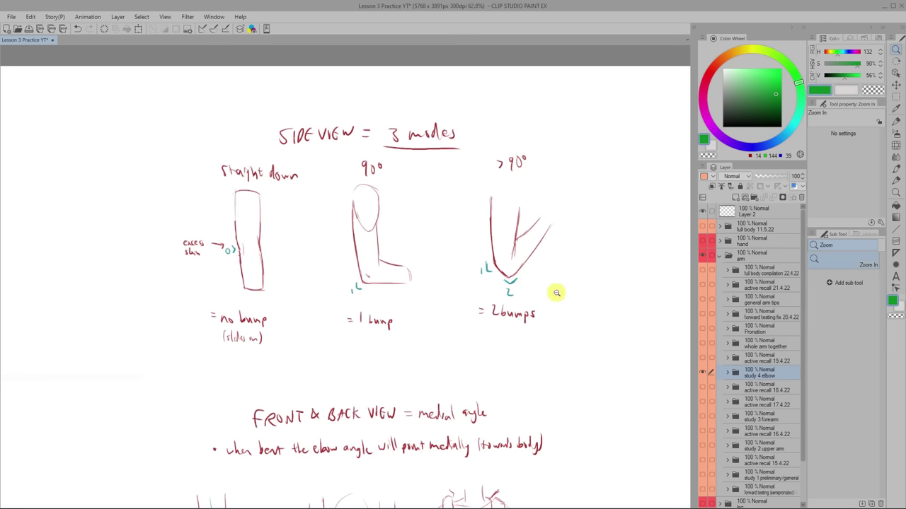
- Draw green underlines beneath the elbow notes '= no bump', '= 1 bump' and '= 2bumps'
key("p")
left_click_drag(218, 329, 271, 327)
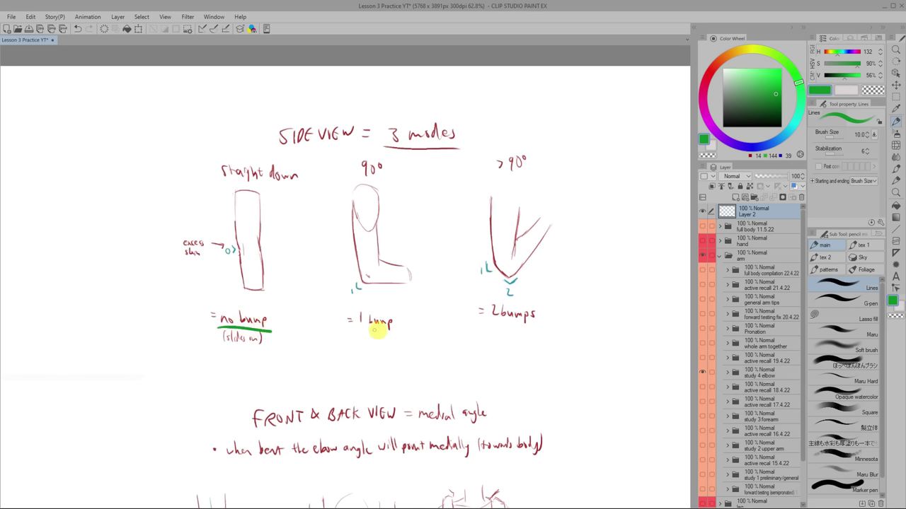
left_click_drag(356, 333, 410, 333)
left_click_drag(487, 334, 552, 341)
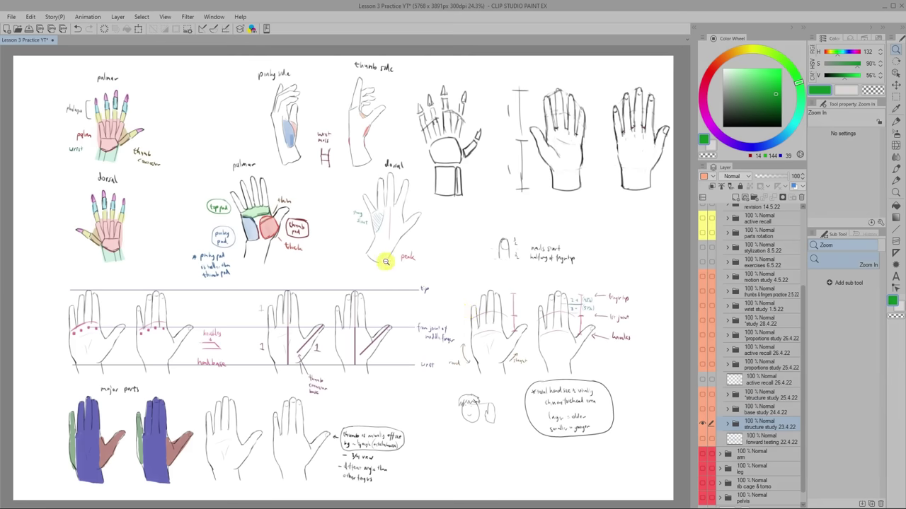
- Draw green curves across the middle and right hands' palms, plus a straight green line across the middle hand
left_click_drag(385, 261, 395, 281)
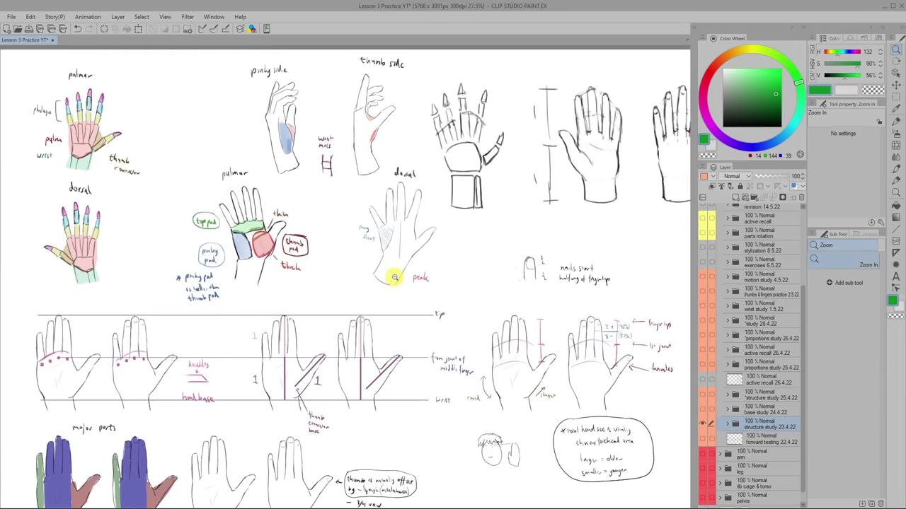
scroll(258, 307, "up", 5)
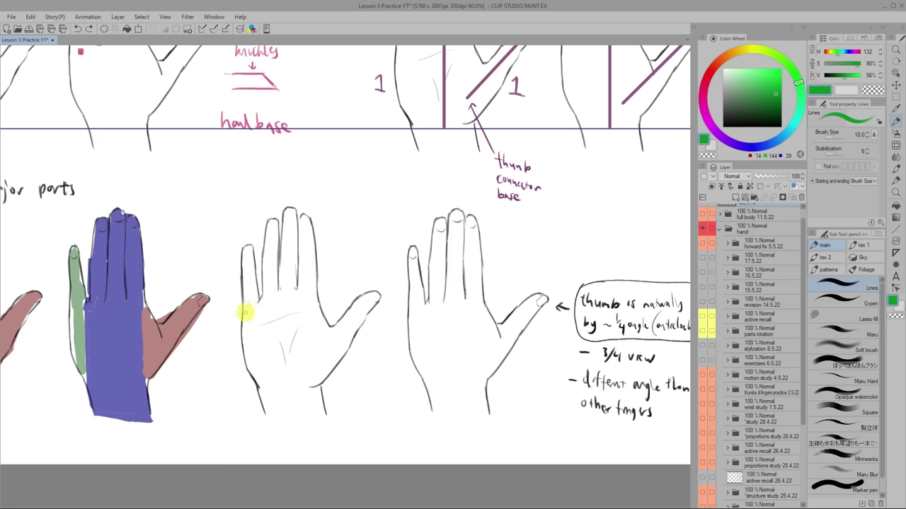
mouse_move(242, 315)
left_mouse_down()
mouse_move(259, 298)
mouse_move(293, 290)
mouse_move(326, 322)
left_mouse_up()
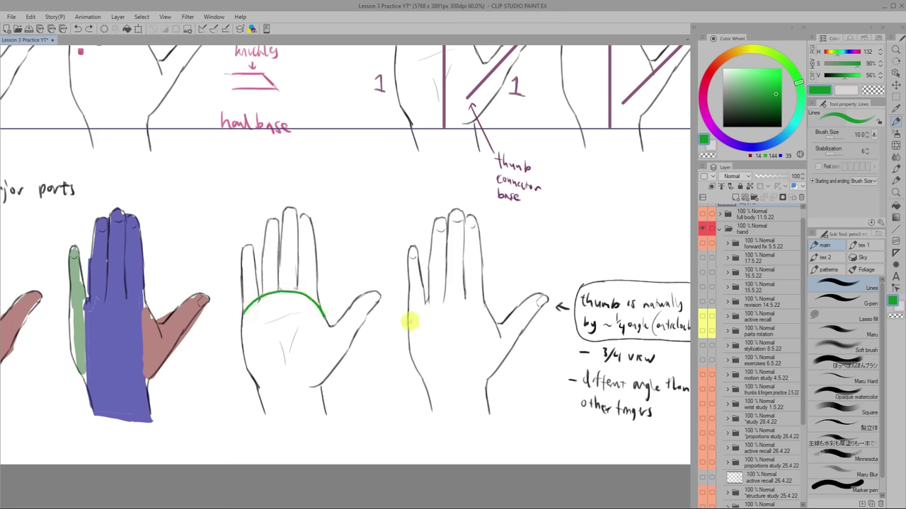
left_click_drag(409, 320, 493, 326)
key("u")
left_click_drag(269, 291, 531, 292)
- Add two short green marks beside the dorsal hand's wrist and fingers
scroll(524, 334, "up", 5)
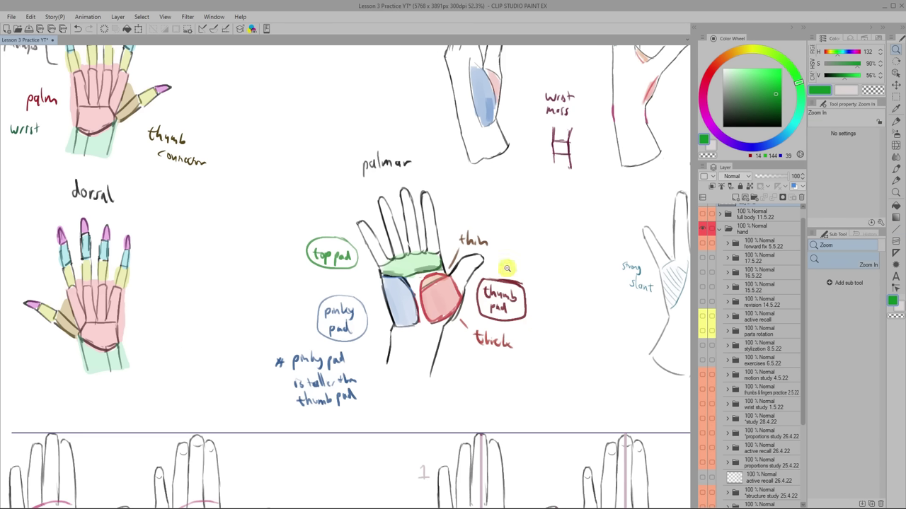
key("p")
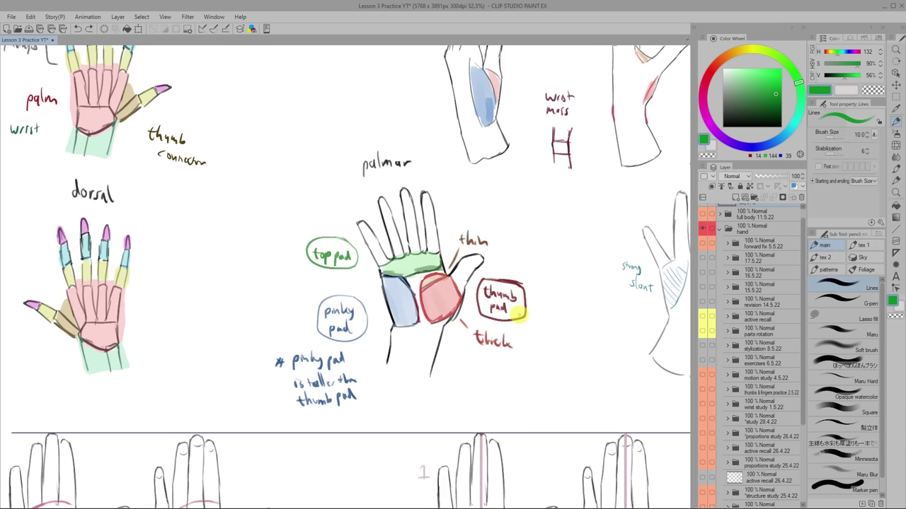
scroll(402, 360, "down", 2)
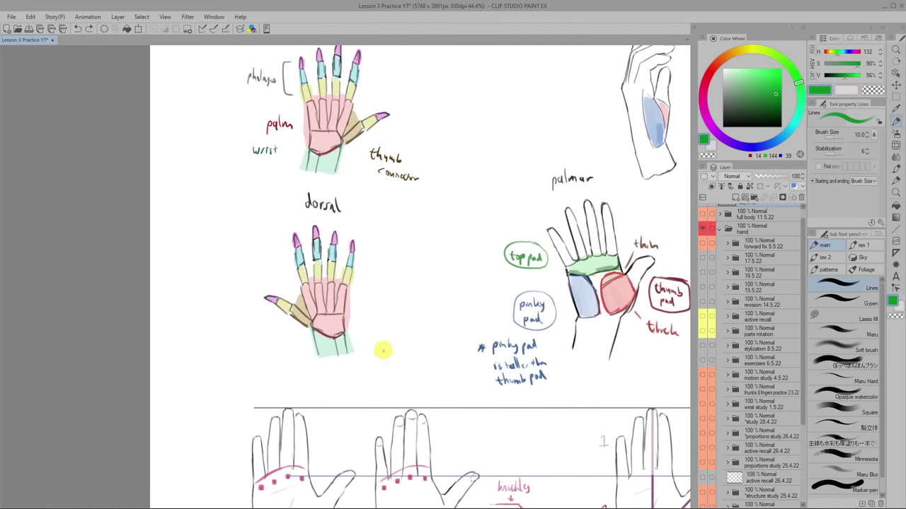
mouse_move(374, 332)
left_mouse_down()
mouse_move(357, 356)
mouse_move(360, 301)
left_mouse_up()
left_click_drag(390, 274, 368, 268)
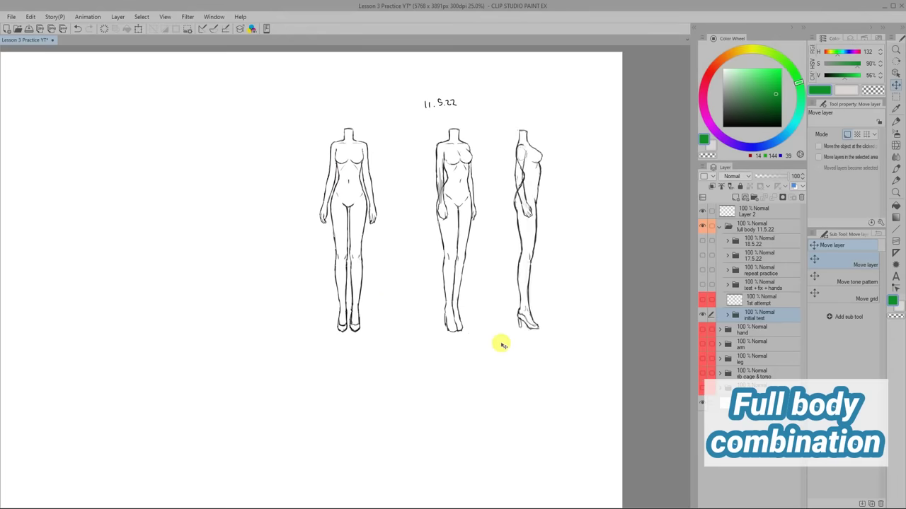
- Zoom and pan around the full body 11.5.22 sheet to inspect its figures
scroll(500, 344, "up", 1)
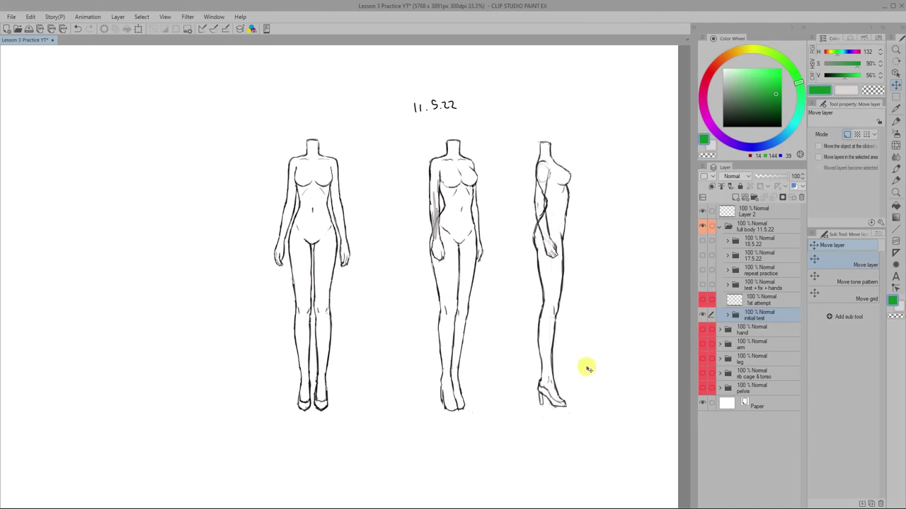
scroll(421, 259, "up", 1)
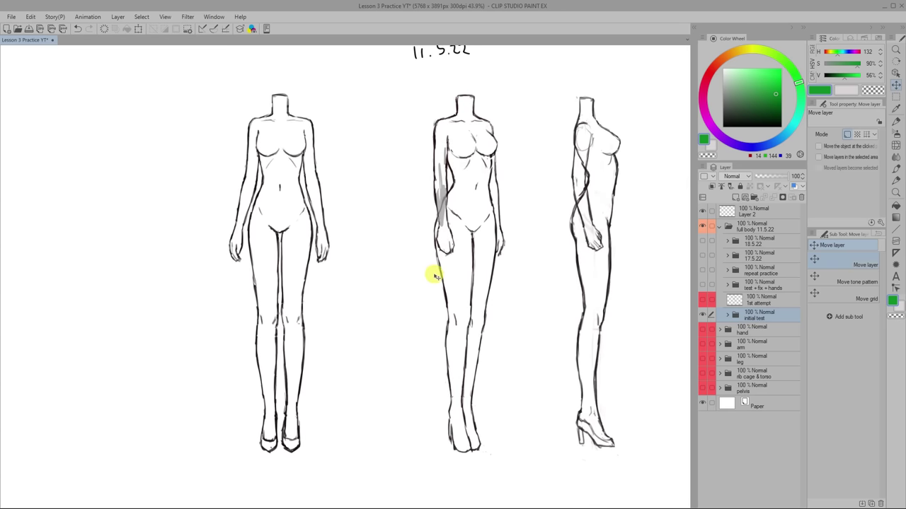
scroll(419, 269, "up", 1)
left_click_drag(419, 269, 413, 282)
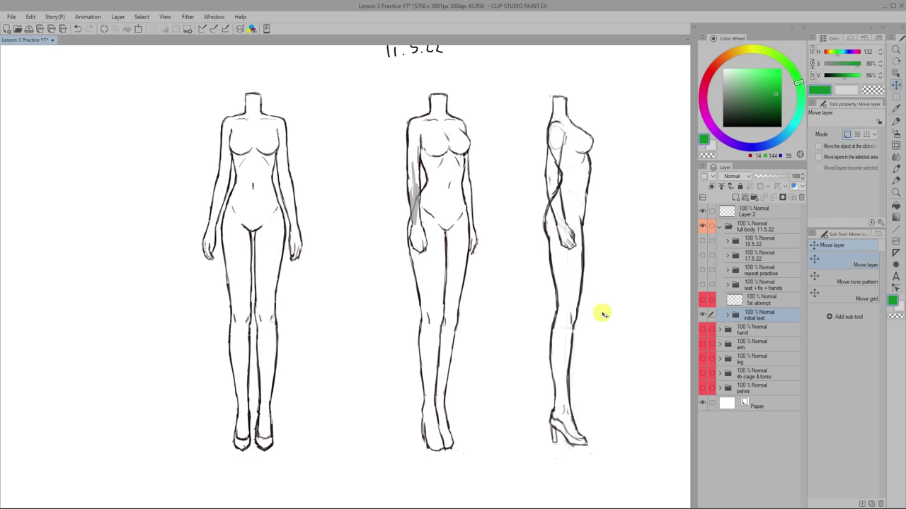
scroll(574, 283, "down", 4)
left_click_drag(575, 298, 581, 318)
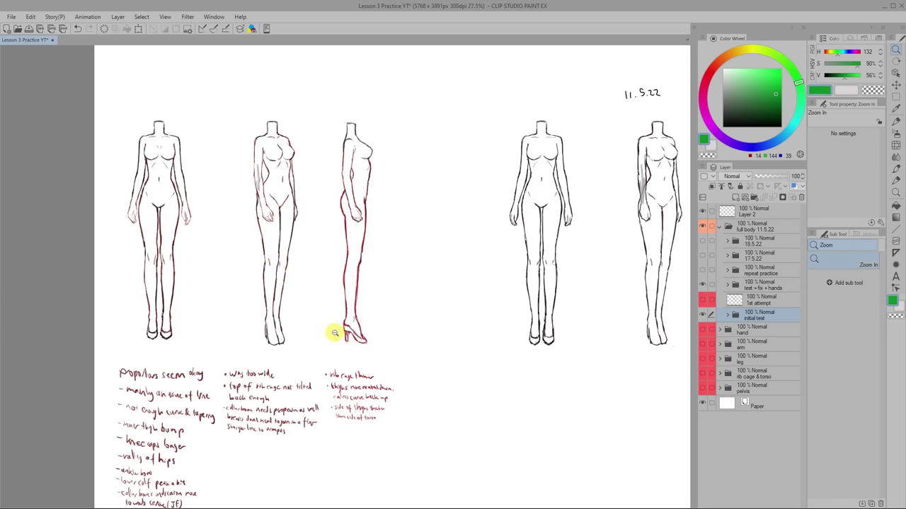
- Turn on the 1st attempt layer to reveal the figure labelled 1st attempt 4.4.22
left_click(703, 300)
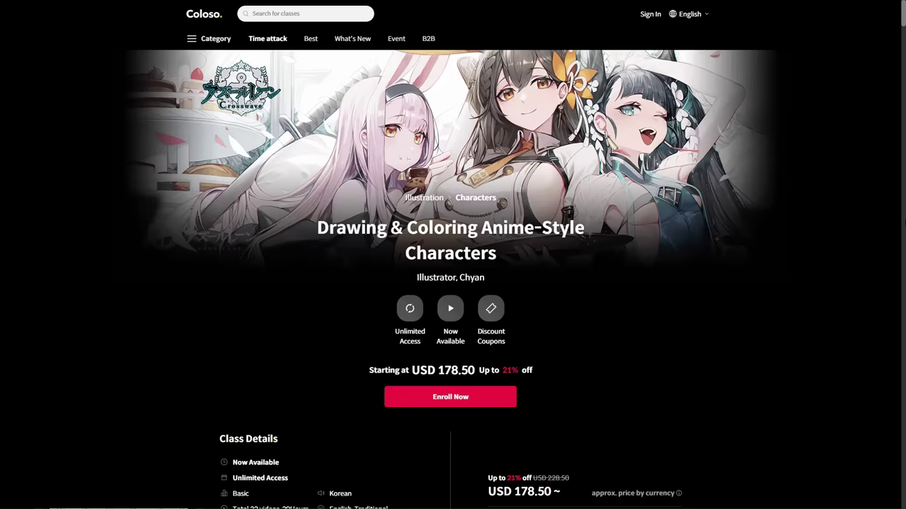
- Scroll the Coloso course page past Class Highlights and the In-depth Look curriculum to Section 03
scroll(453, 283, "down", 2)
scroll(453, 283, "down", 8)
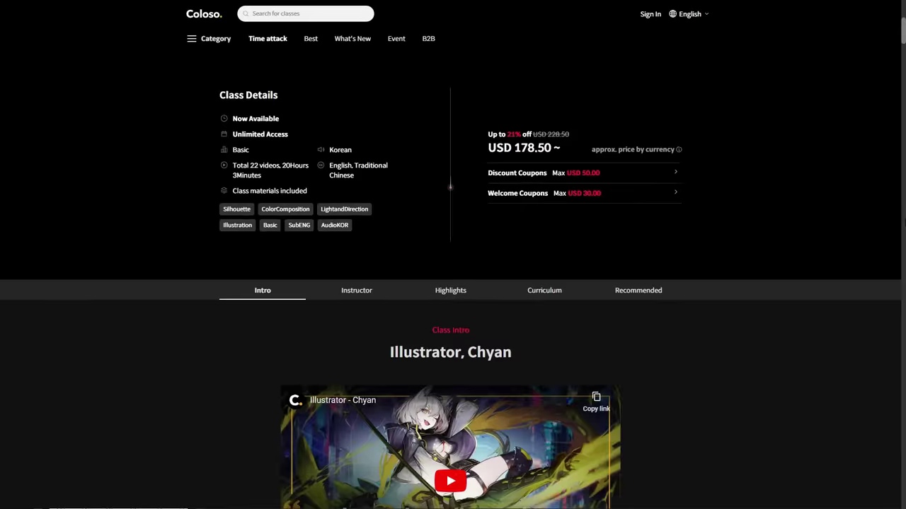
scroll(453, 283, "down", 15)
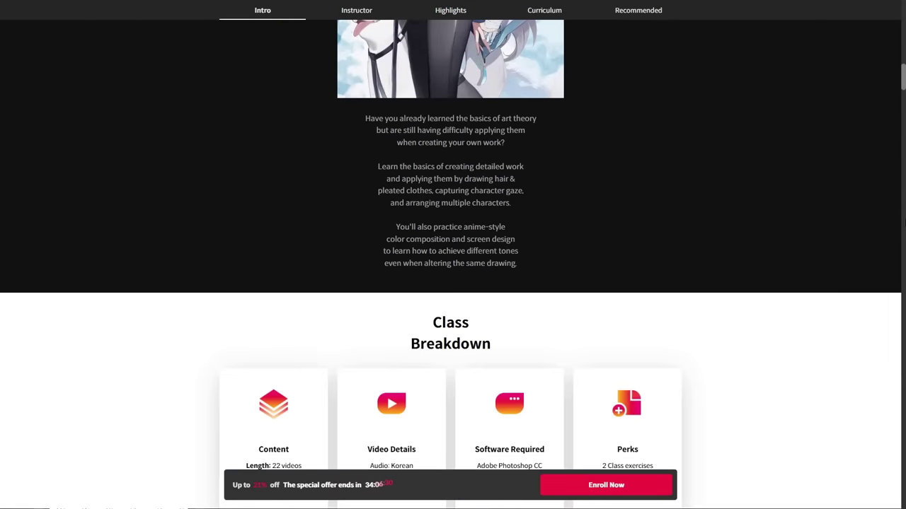
scroll(453, 283, "down", 13)
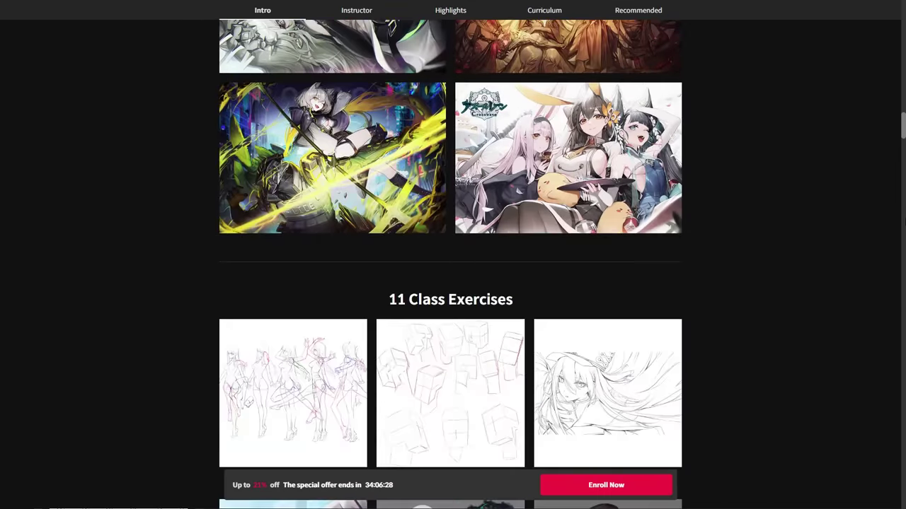
scroll(453, 283, "down", 14)
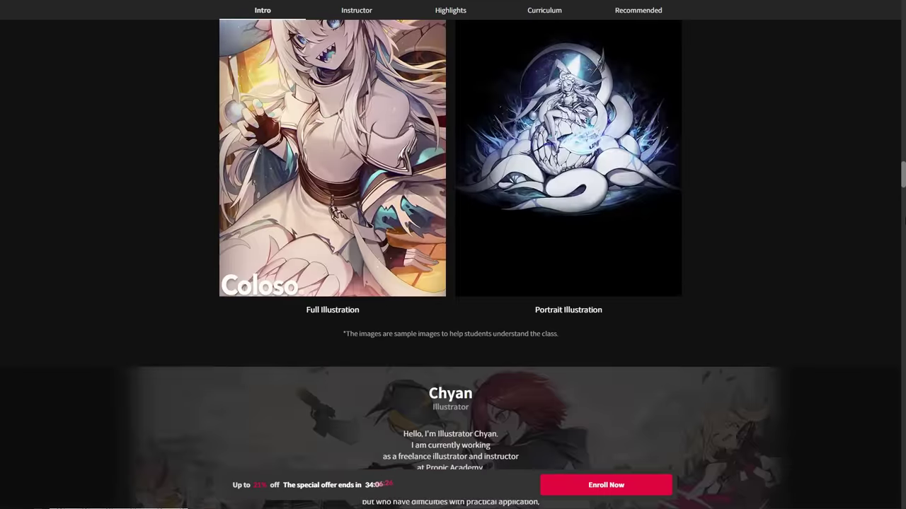
scroll(453, 283, "down", 12)
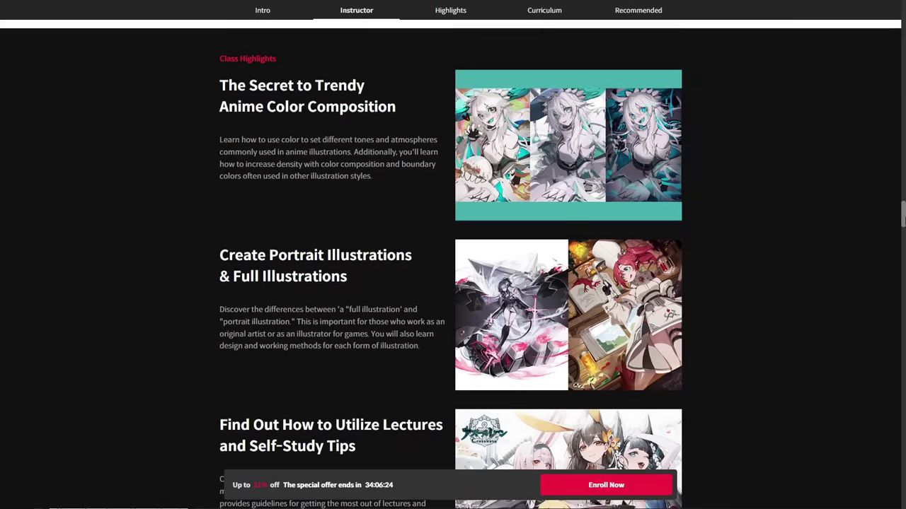
scroll(453, 283, "down", 9)
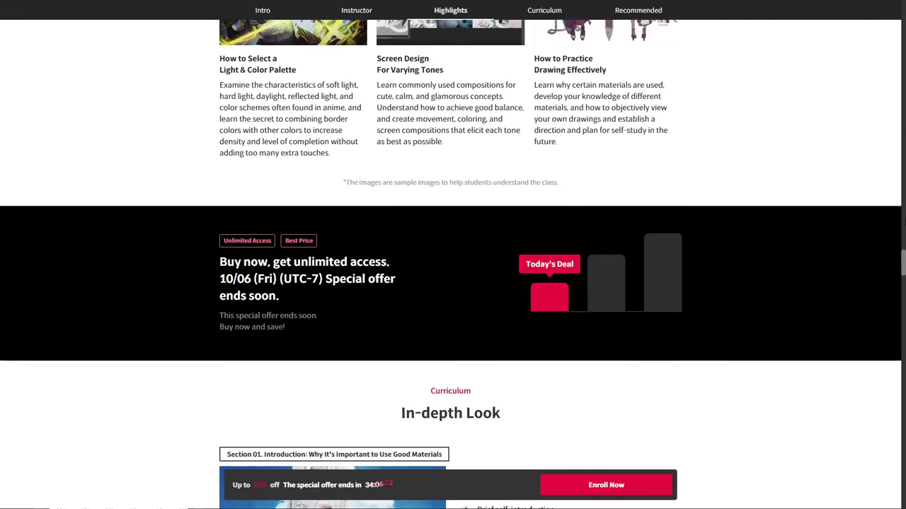
scroll(453, 283, "down", 5)
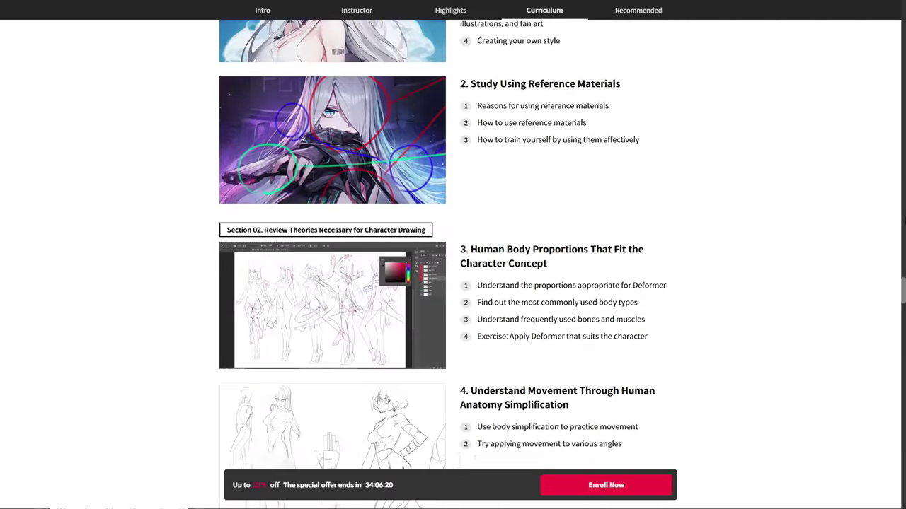
scroll(453, 284, "down", 4)
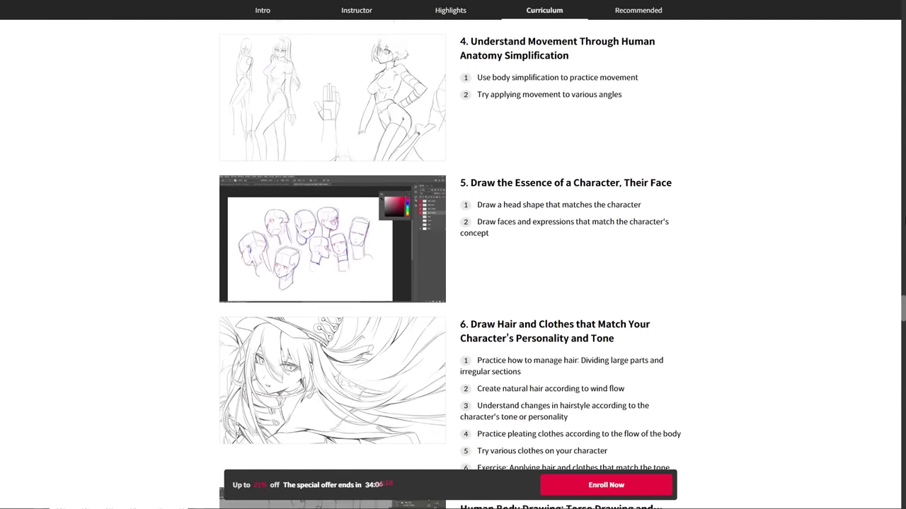
scroll(453, 283, "down", 6)
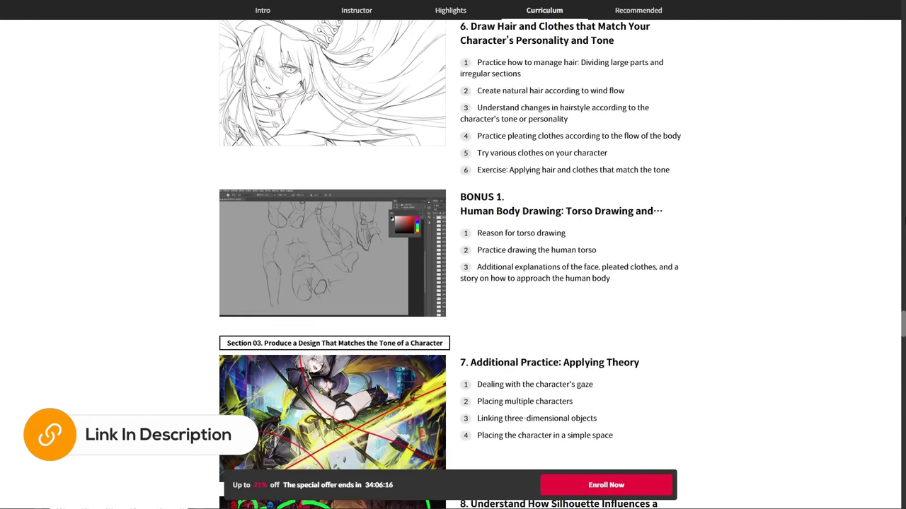
scroll(452, 283, "down", 2)
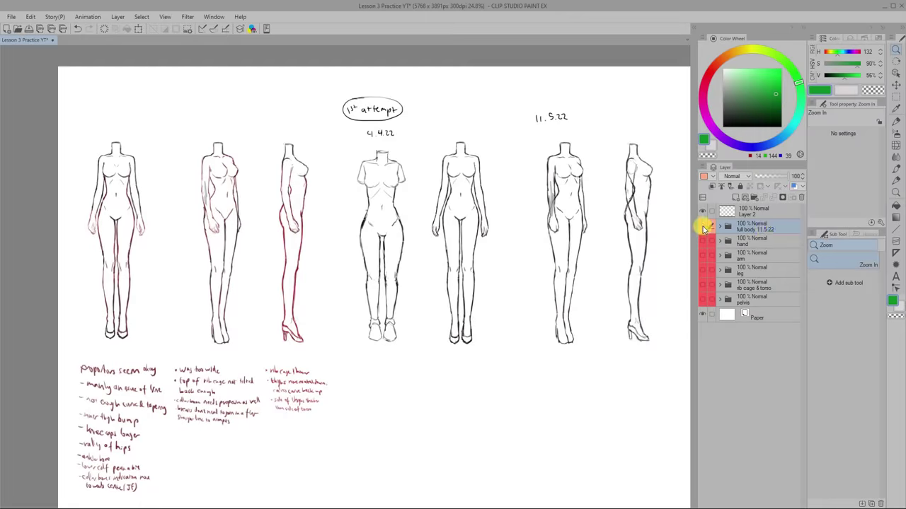
- Hide full body 11.5.22, briefly show hand, arm, leg and rib cage & torso layers, then show pelvis
left_click(703, 226)
left_click(703, 242)
left_click(703, 245)
left_click(703, 258)
left_click(703, 262)
left_click(703, 271)
left_click(703, 275)
left_click(702, 285)
left_click(703, 288)
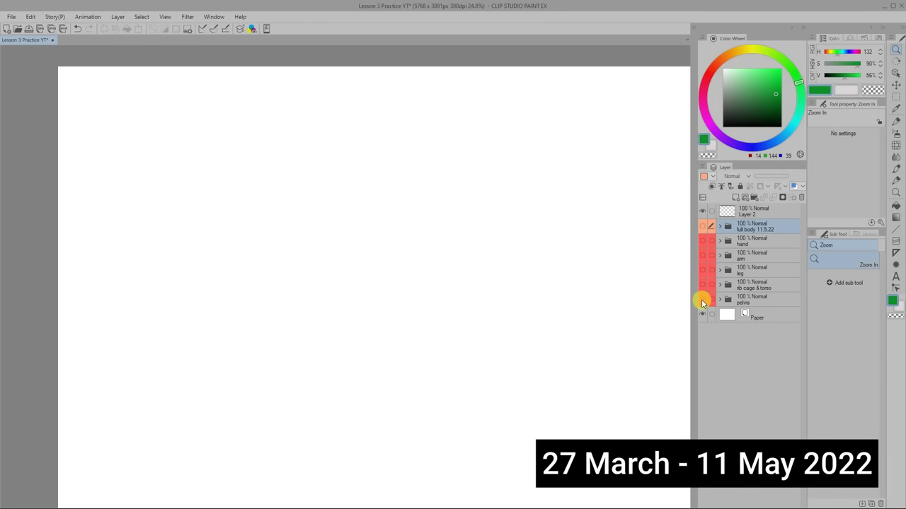
left_click(702, 301)
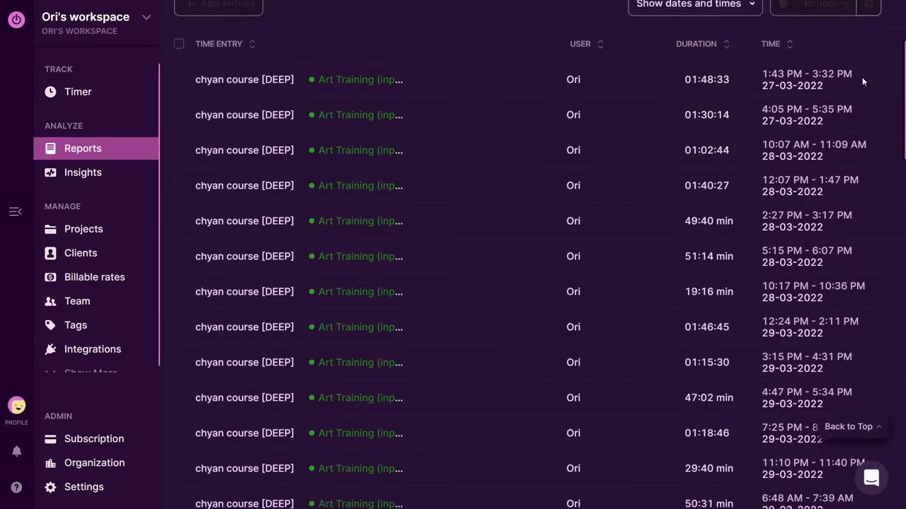
- Scroll the Toggl detailed report down, then back up to the 126:49:09 Total Hours header
scroll(467, 255, "down", 8)
scroll(467, 255, "down", 2)
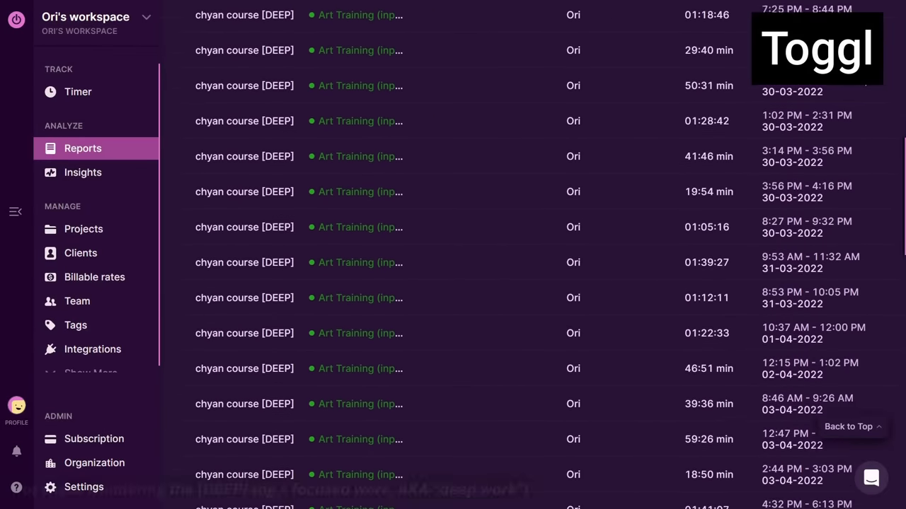
scroll(530, 255, "down", 2)
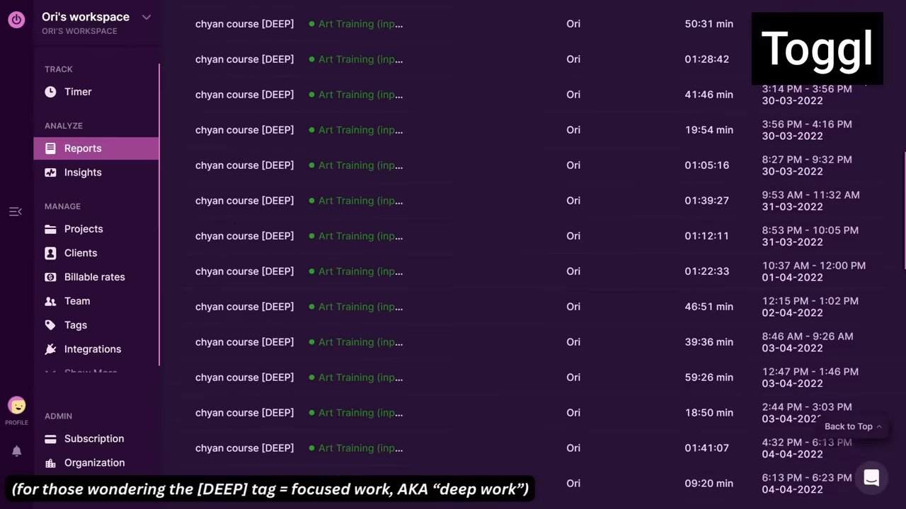
scroll(863, 94, "up", 6)
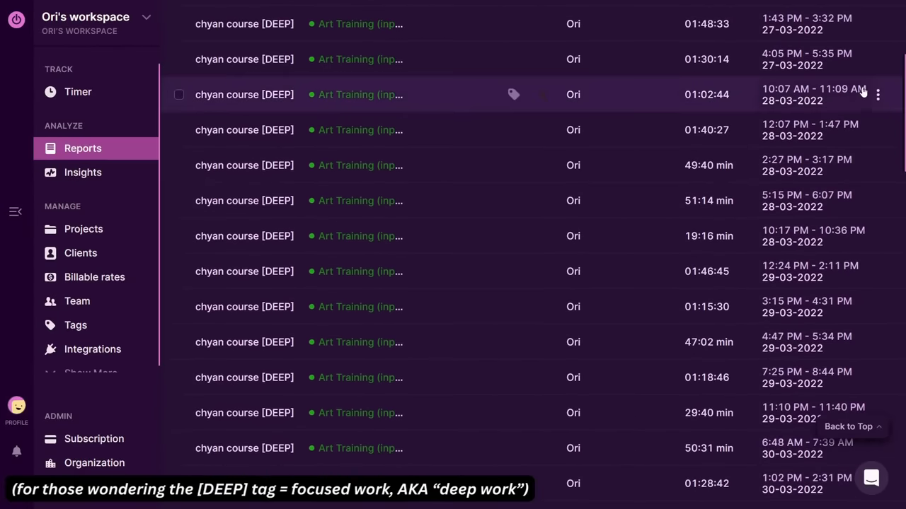
scroll(863, 94, "up", 4)
scroll(863, 94, "up", 3)
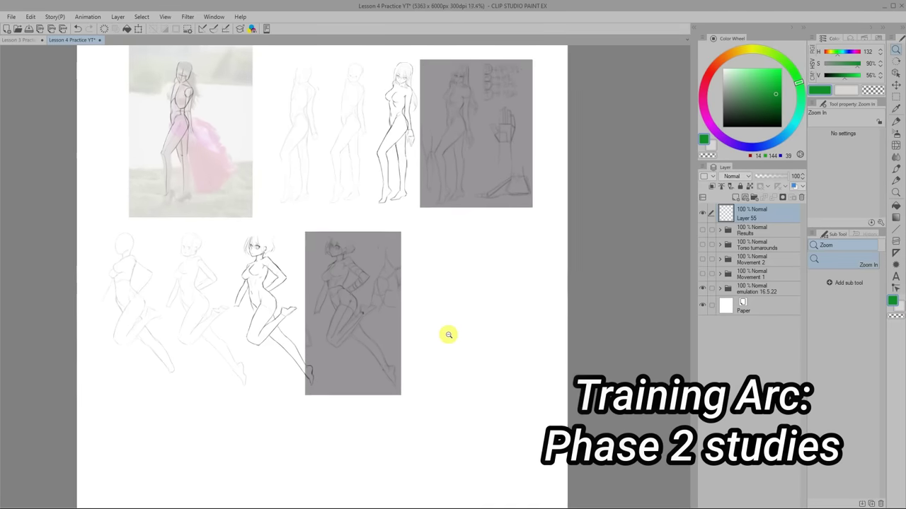
- Pan and zoom across the pose rows of the Lesson 4 practice page
mouse_move(445, 334)
left_mouse_down()
mouse_move(449, 315)
mouse_move(465, 333)
mouse_move(479, 388)
left_mouse_up()
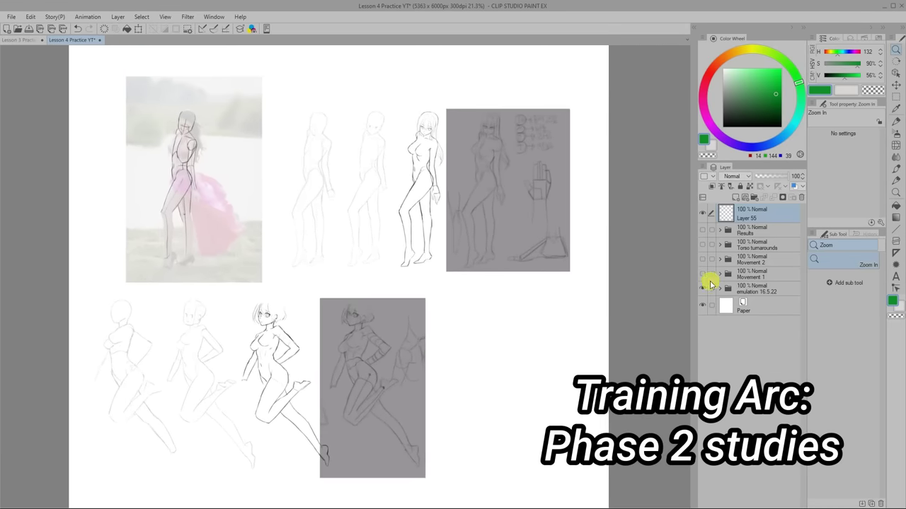
scroll(511, 255, "up", 2)
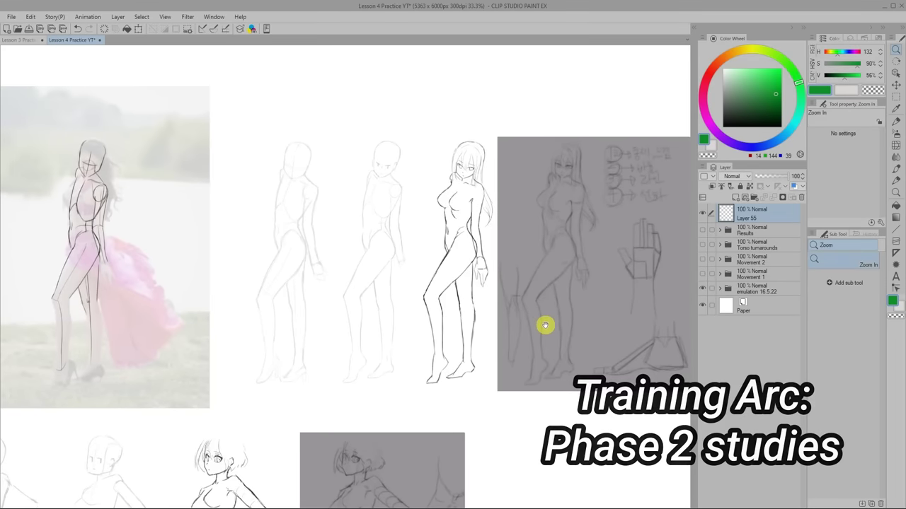
left_click_drag(542, 328, 592, 189)
left_click_drag(500, 325, 552, 230)
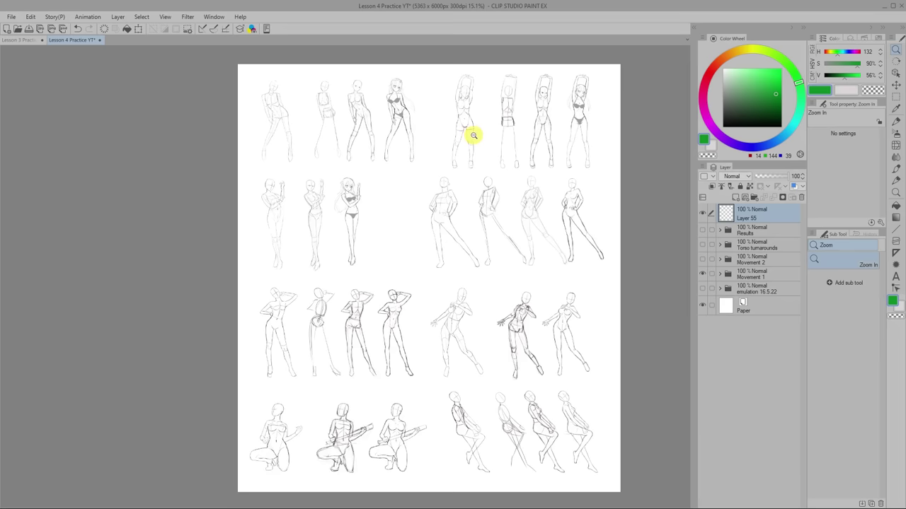
left_click(474, 135)
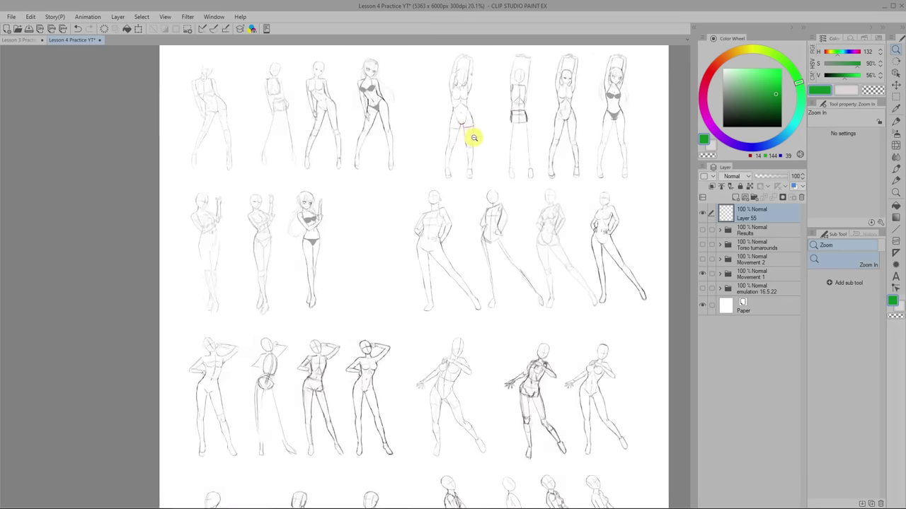
left_click_drag(474, 144, 467, 205)
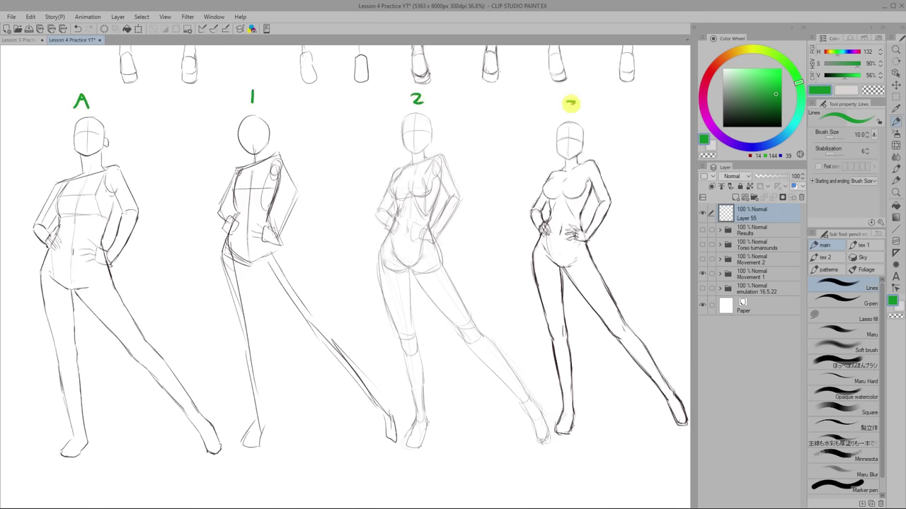
left_click_drag(559, 230, 288, 101)
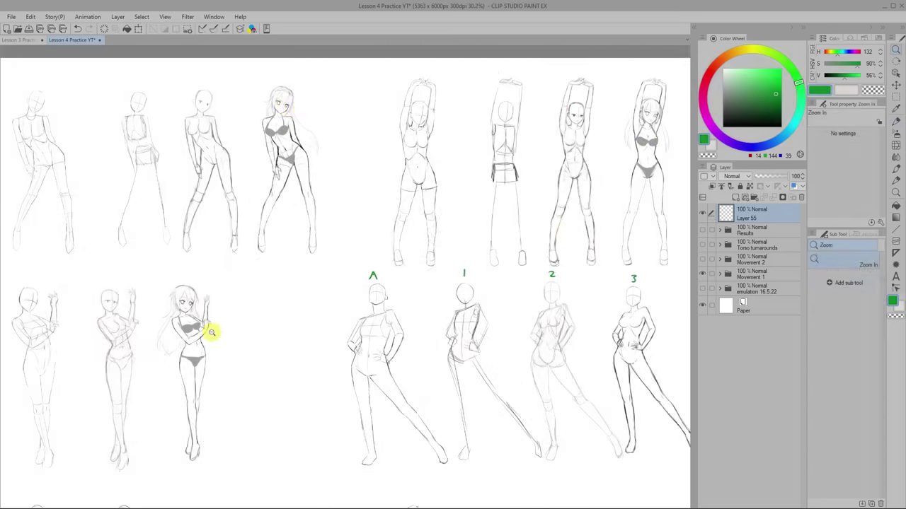
scroll(305, 355, "down", 5)
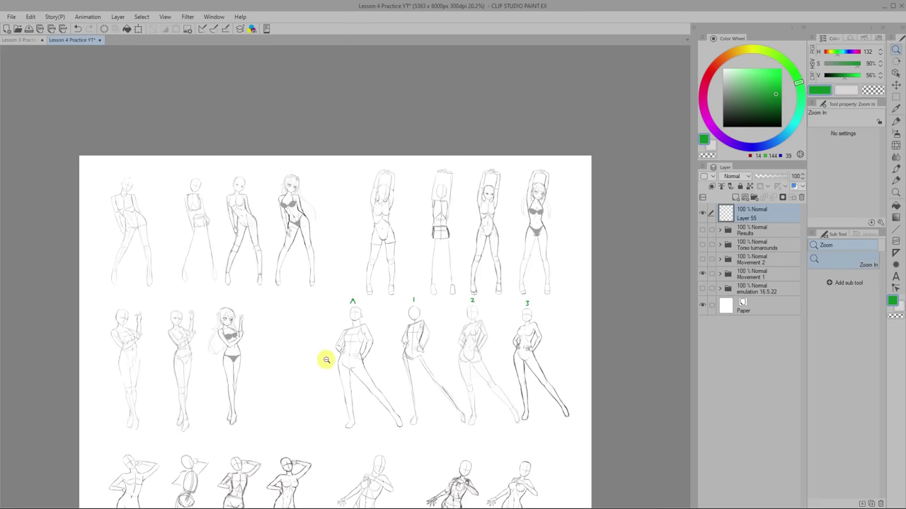
scroll(405, 358, "up", 1)
- Circle the middle figure's torso in green with the Lines pen
key("p")
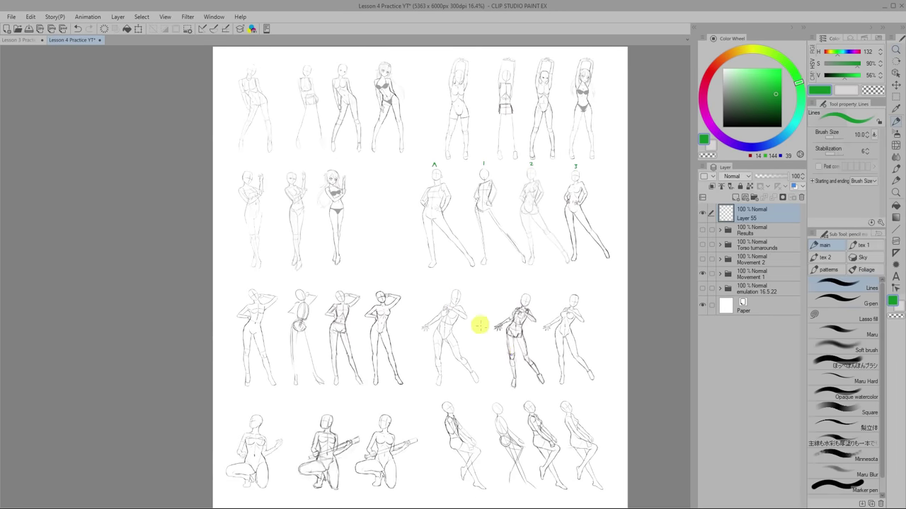
scroll(428, 236, "up", 3)
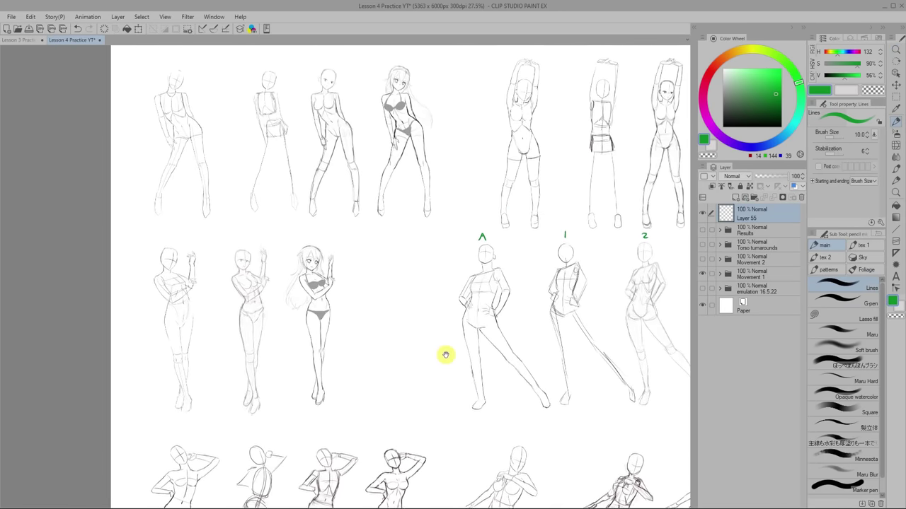
scroll(433, 343, "up", 2)
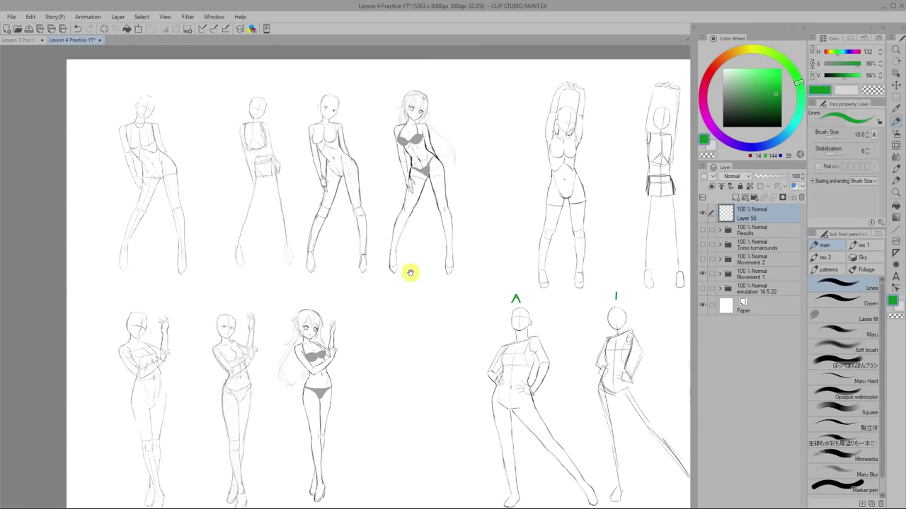
scroll(311, 178, "up", 4)
mouse_move(347, 138)
left_mouse_down()
mouse_move(265, 238)
mouse_move(360, 206)
left_mouse_up()
- Move to another row and loop that row's second figure in green
key("ctrl+space")
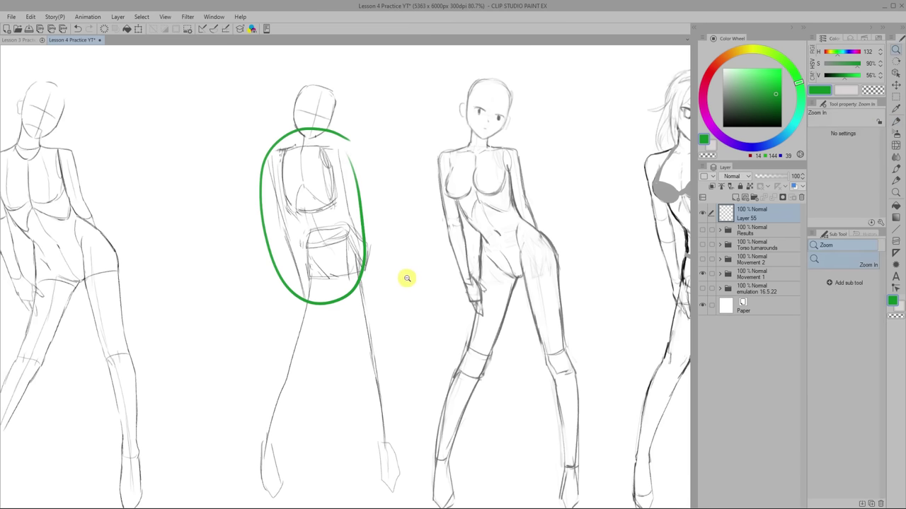
scroll(422, 292, "down", 2)
mouse_move(516, 336)
left_mouse_down()
mouse_move(495, 314)
mouse_move(400, 299)
mouse_move(424, 151)
mouse_move(374, 125)
left_mouse_up()
scroll(410, 324, "down", 1)
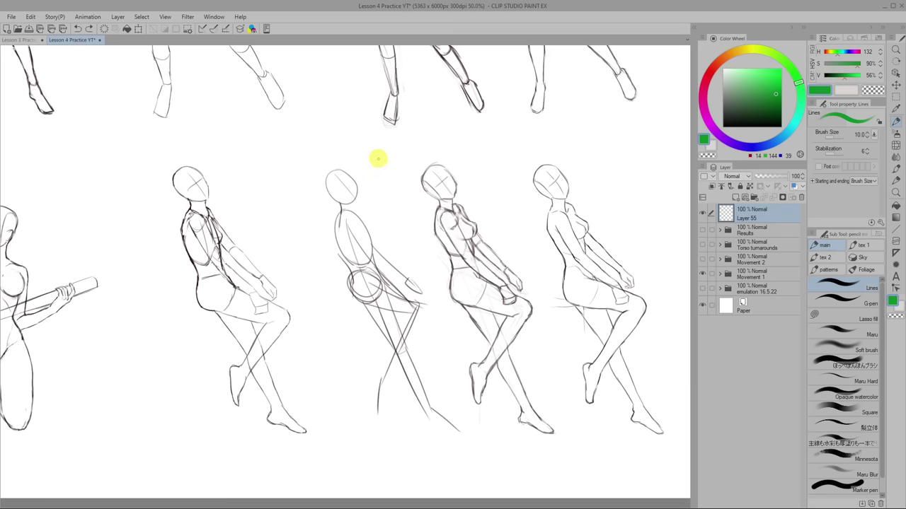
mouse_move(375, 157)
left_mouse_down()
mouse_move(300, 369)
mouse_move(397, 443)
mouse_move(467, 416)
mouse_move(402, 188)
left_mouse_up()
- Fit the page, then pan up close through the seated and kneeling pose rows
key("ctrl+0")
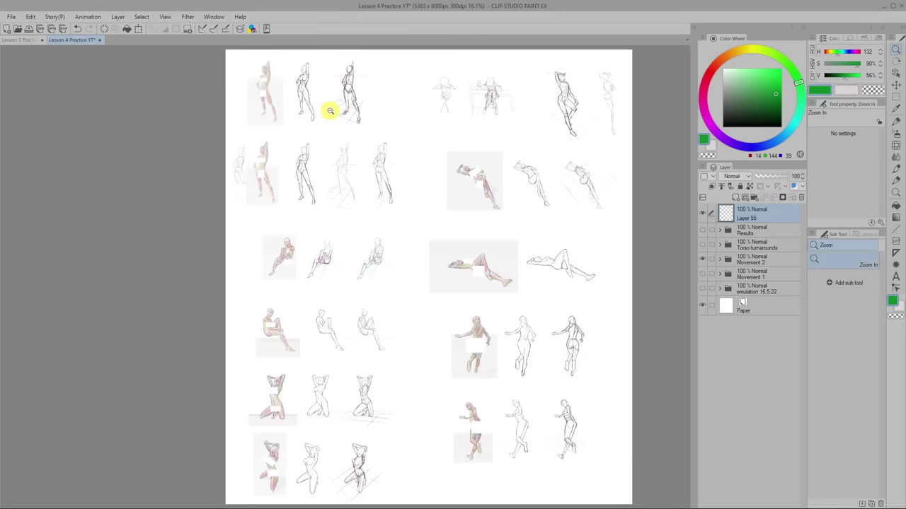
left_click_drag(326, 112, 389, 235)
left_click_drag(318, 158, 378, 190)
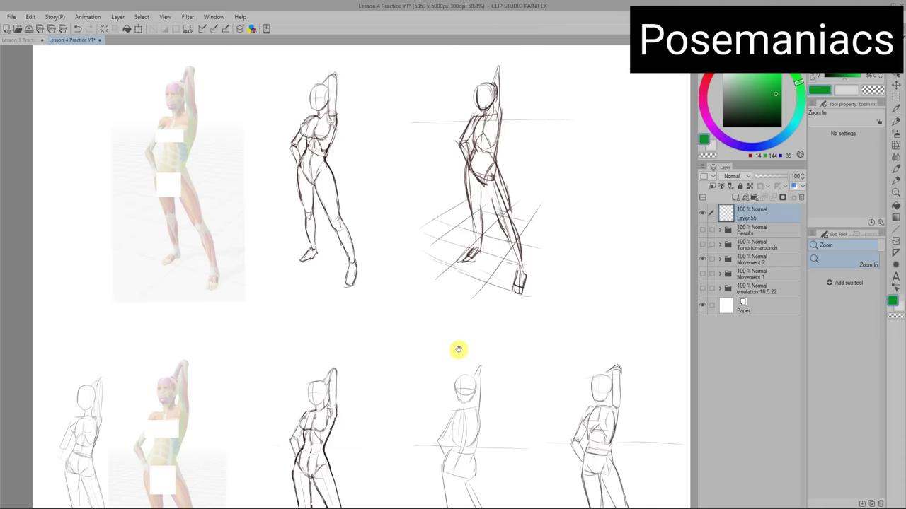
left_click_drag(461, 354, 502, 327)
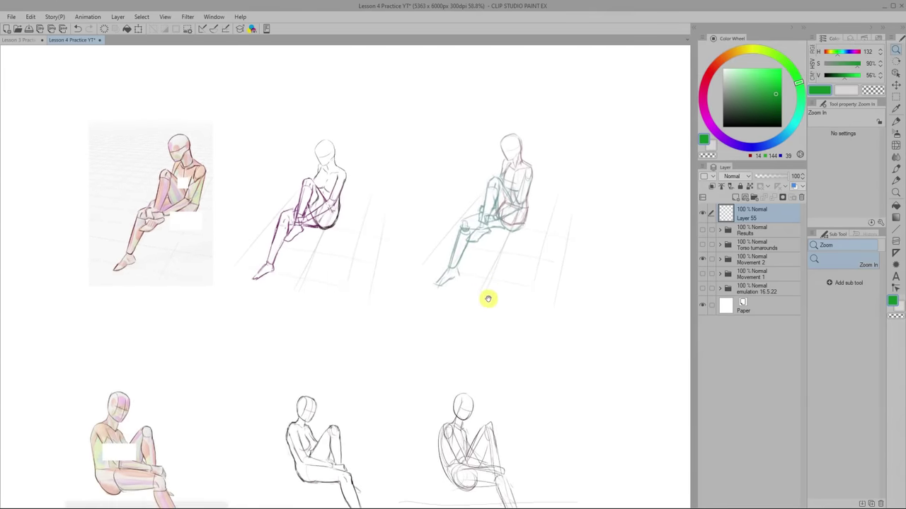
left_click_drag(487, 298, 477, 158)
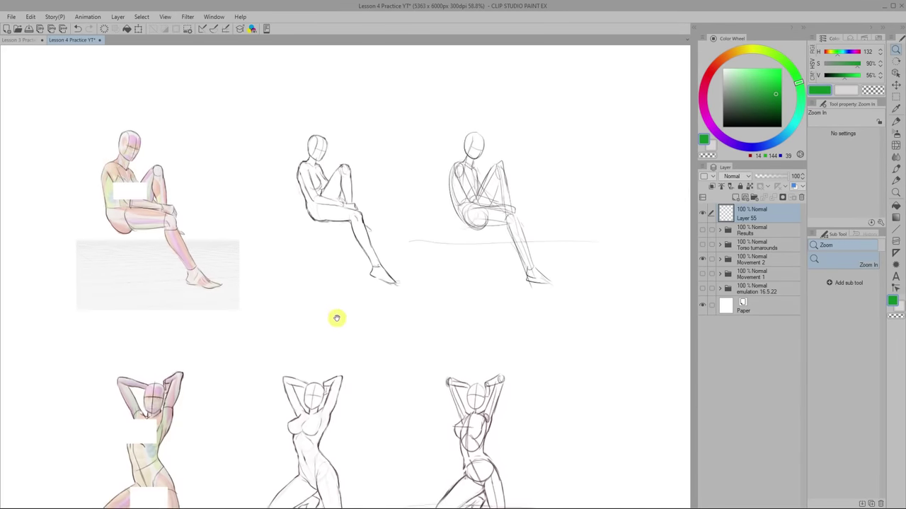
left_click_drag(336, 318, 381, 305)
scroll(396, 318, "down", 2)
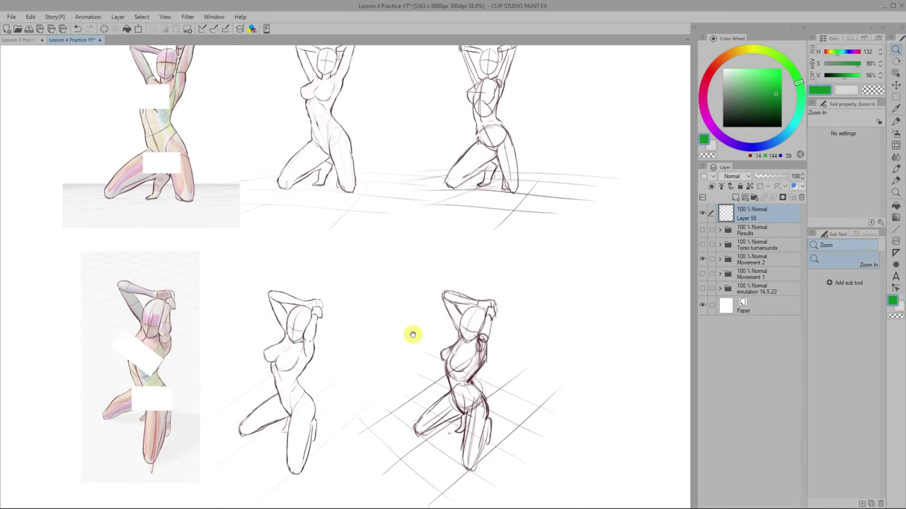
left_click_drag(412, 334, 457, 282)
scroll(511, 273, "down", 5)
scroll(483, 222, "up", 4)
- Look over the running and lying rows, then fit the page and zoom into the torso sheet
left_click_drag(484, 223, 488, 346)
mouse_move(488, 198)
left_mouse_down()
mouse_move(491, 375)
mouse_move(485, 216)
mouse_move(425, 339)
left_mouse_up()
mouse_move(457, 269)
left_mouse_down()
mouse_move(449, 307)
mouse_move(460, 418)
left_mouse_up()
key("ctrl+0")
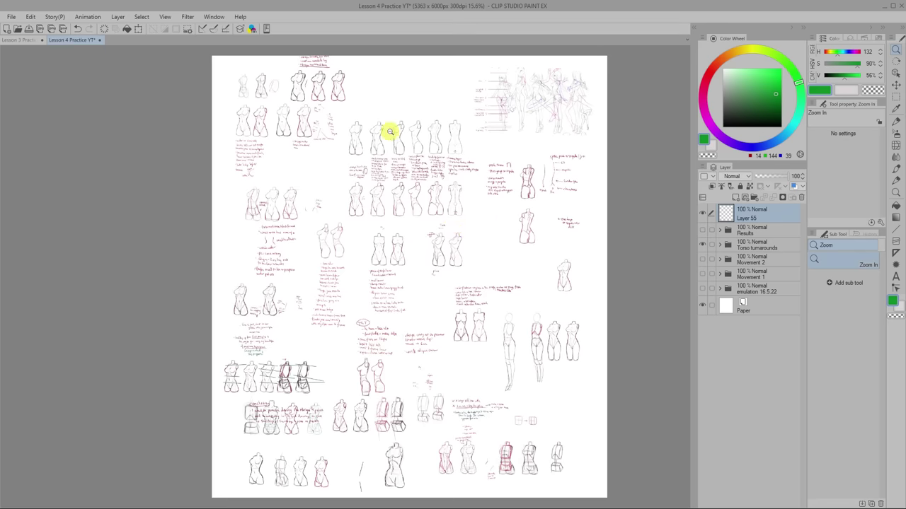
left_click_drag(403, 243, 501, 323)
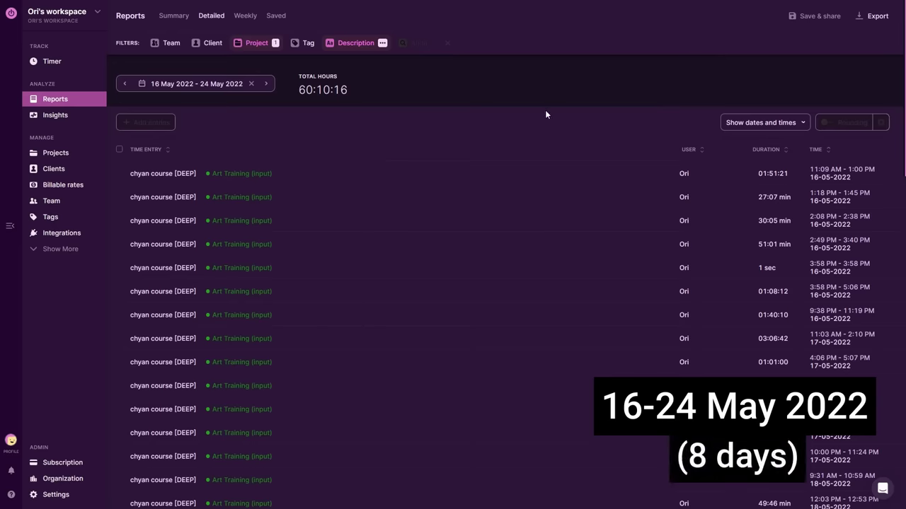
scroll(518, 123, "down", 2)
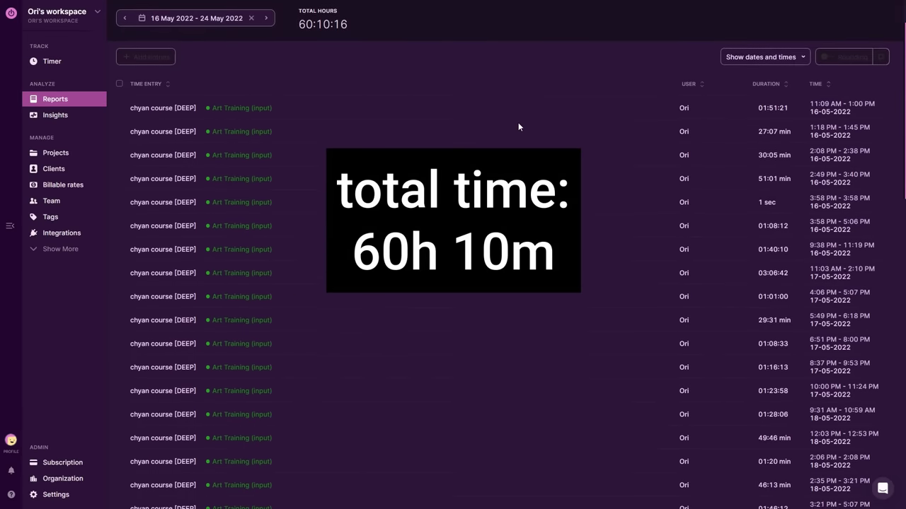
scroll(519, 123, "down", 3)
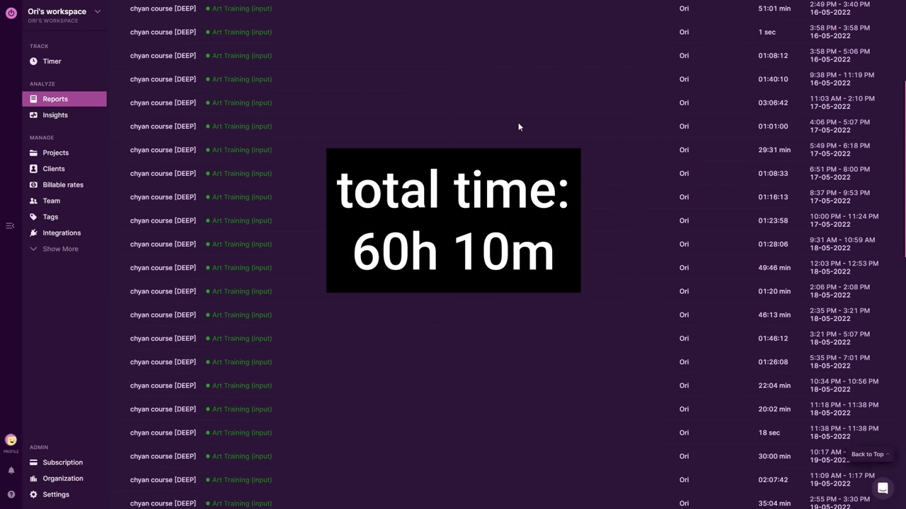
scroll(518, 123, "up", 4)
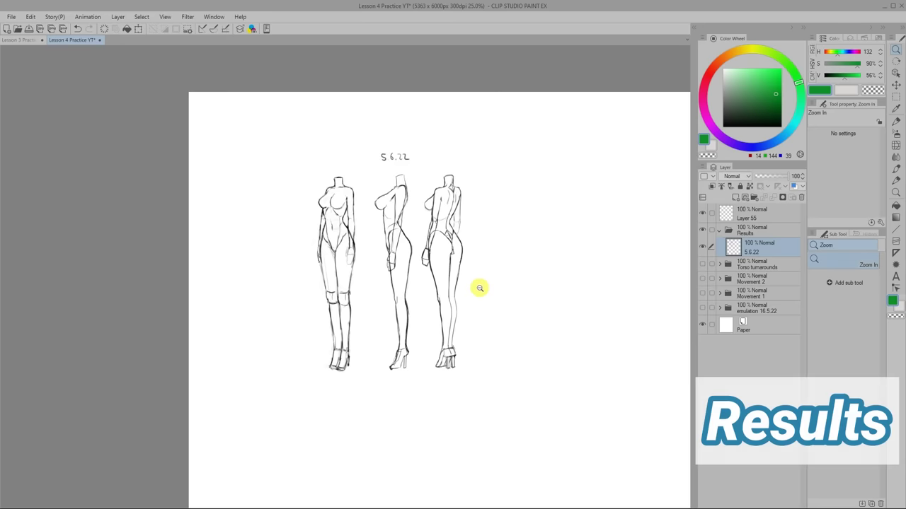
mouse_move(479, 287)
left_mouse_down()
mouse_move(493, 288)
mouse_move(514, 316)
mouse_move(548, 309)
left_mouse_up()
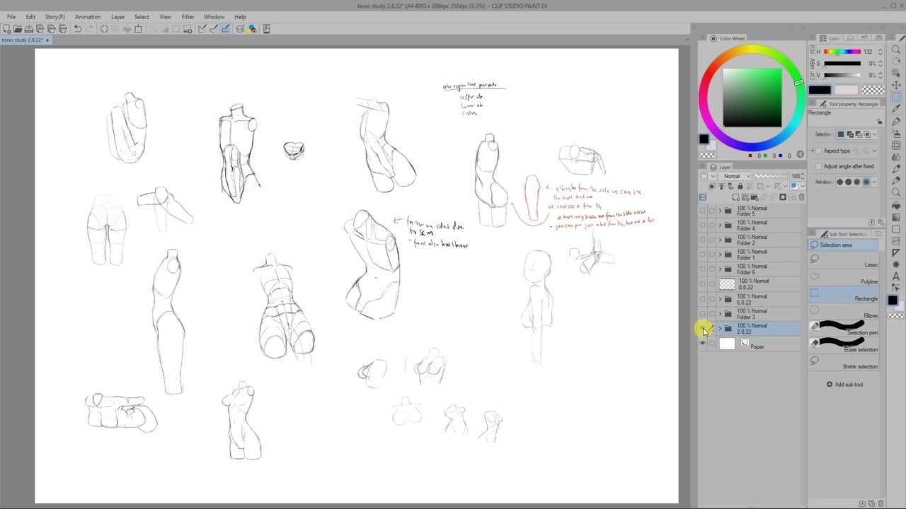
- Preview the 2.8.22, Folder 3, 6.8.22, 8.8.22 and Folder 6 torso sketches one folder at a time
left_click(703, 329)
left_click(704, 312)
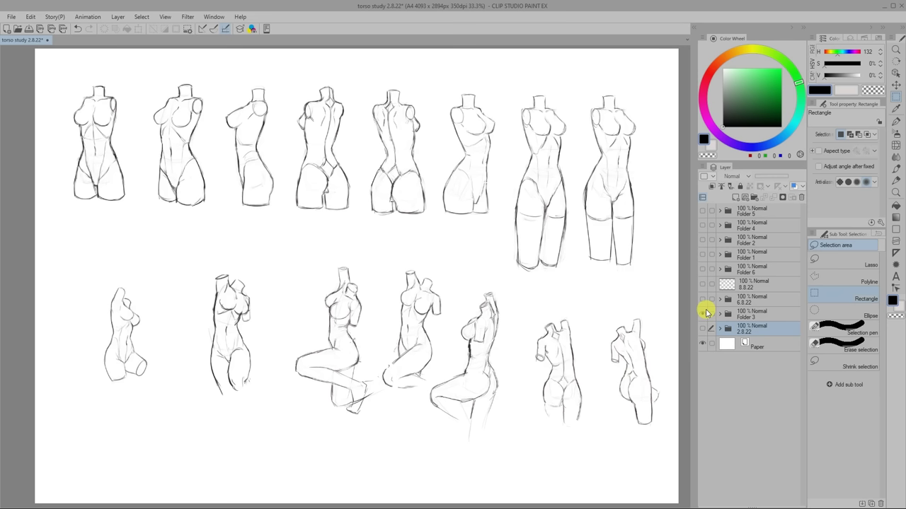
left_click(704, 313)
left_click(704, 300)
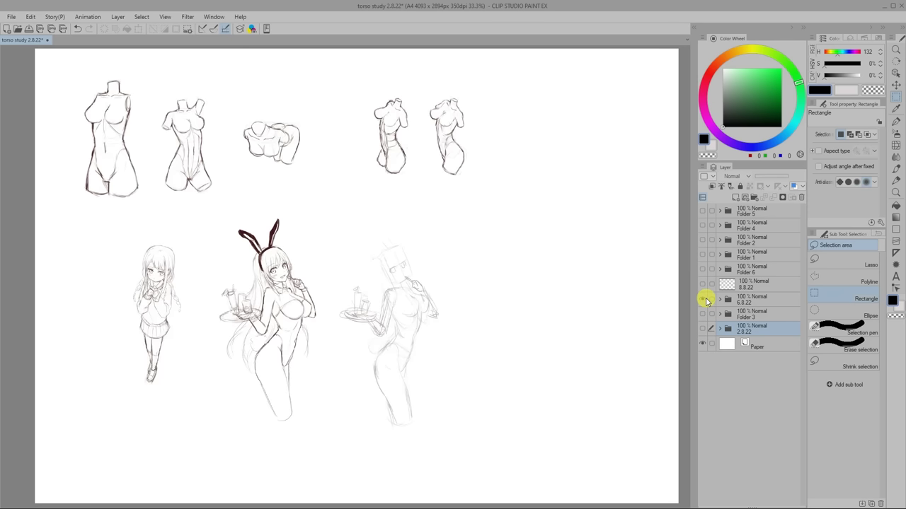
left_click(704, 300)
left_click(704, 285)
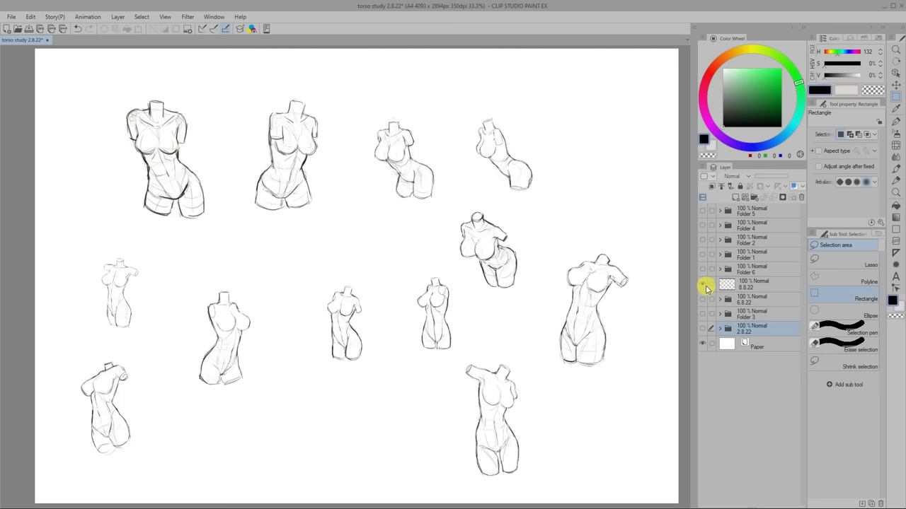
left_click(704, 285)
left_click(704, 270)
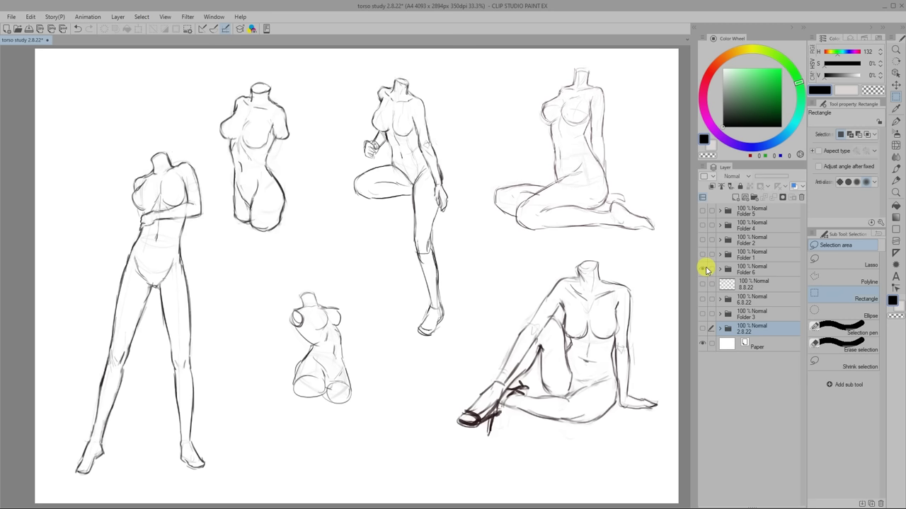
left_click(704, 270)
- Preview Folders 1, 2, 4 and 5, then zoom into the Figure Drills 2 sheet
left_click(704, 254)
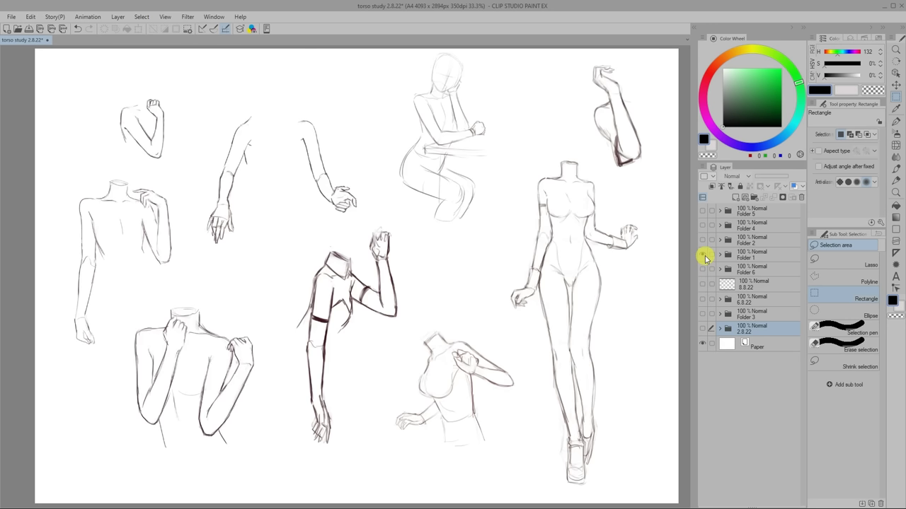
left_click(704, 254)
left_click(704, 240)
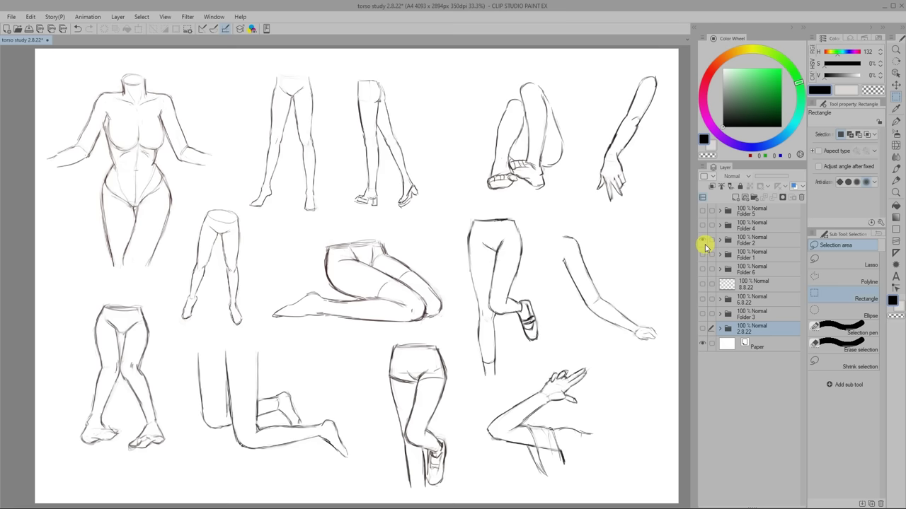
left_click(704, 240)
left_click(704, 226)
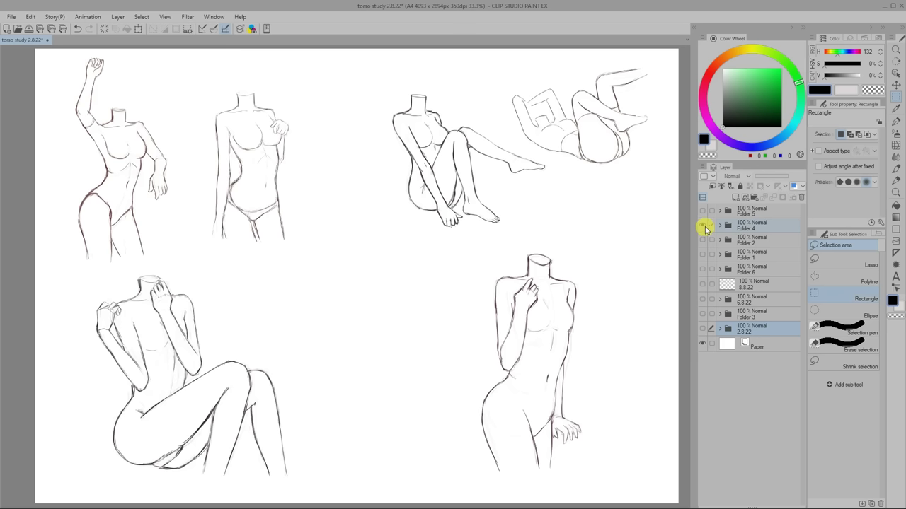
left_click(705, 228)
left_click(704, 212)
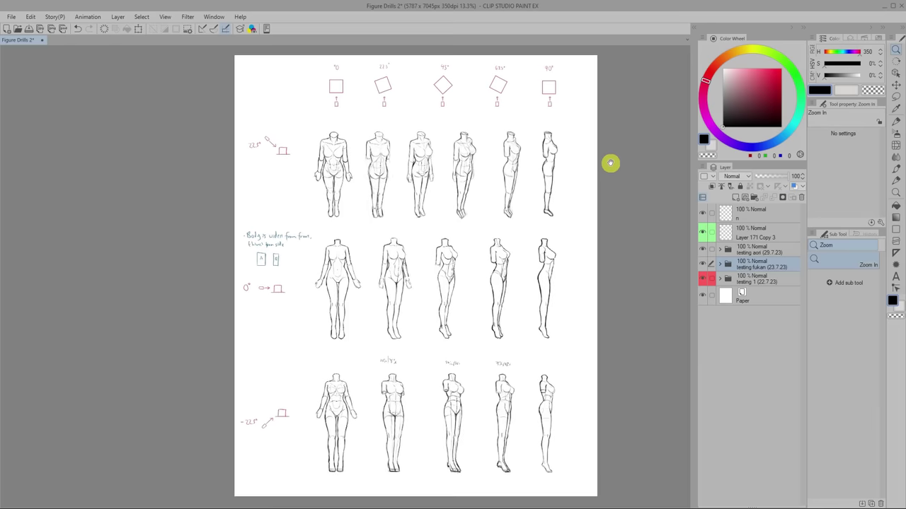
left_click(574, 125)
- Zoom and pan across Figure Drills 2 to review the angle labels, figure rows and pink box diagrams
left_click(574, 125)
left_click(574, 126)
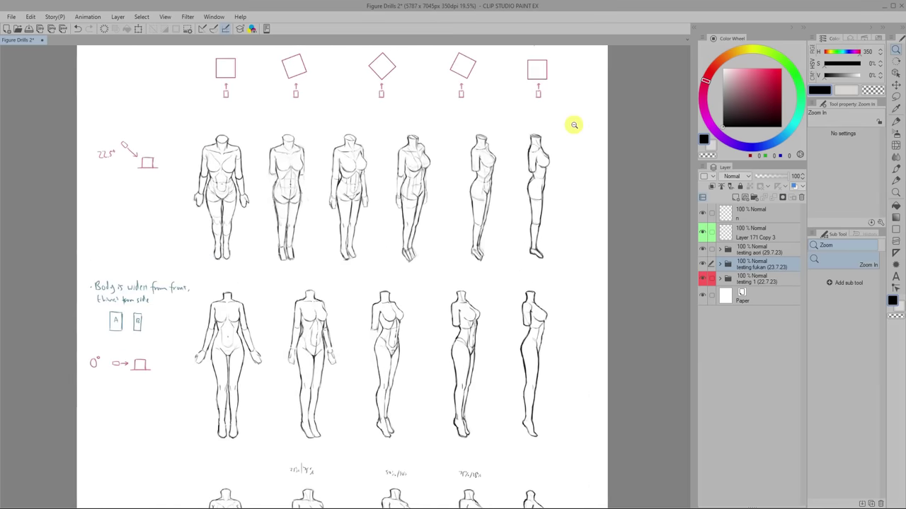
left_click_drag(574, 125, 627, 149)
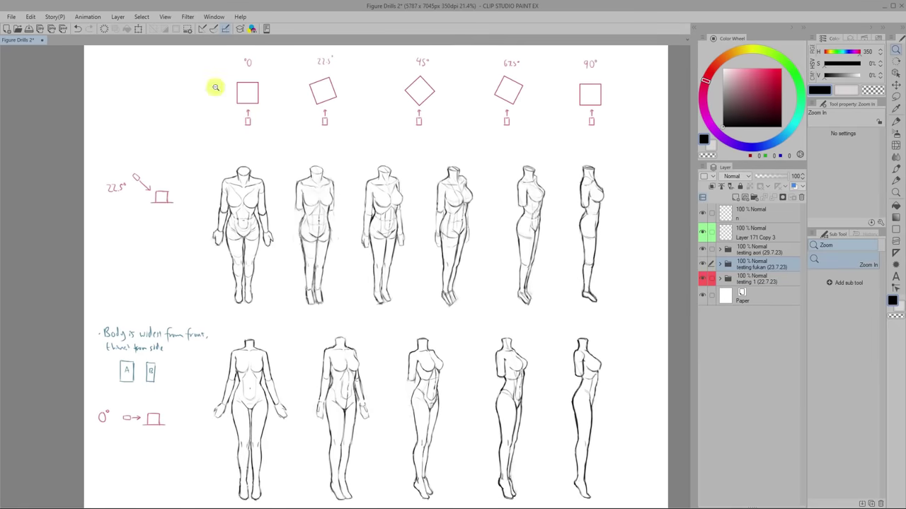
left_click_drag(489, 311, 489, 237)
left_click_drag(474, 351, 453, 237)
left_click_drag(605, 380, 592, 302)
scroll(598, 246, "up", 4)
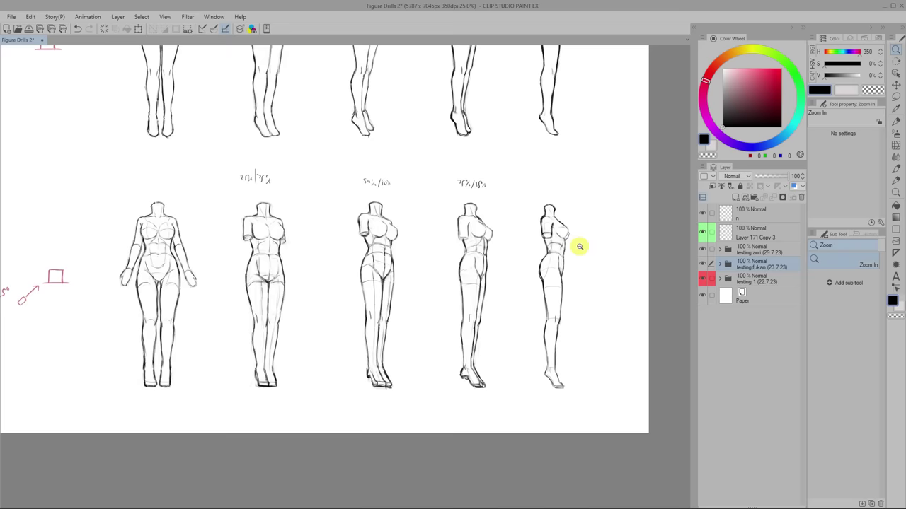
left_click_drag(604, 136, 608, 288)
left_click_drag(601, 129, 634, 215)
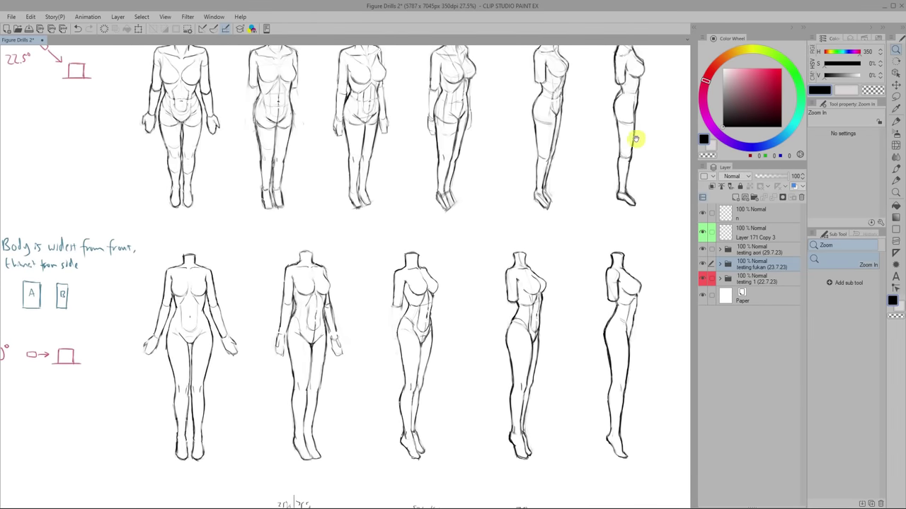
left_click_drag(633, 136, 632, 182)
left_click_drag(622, 127, 614, 252)
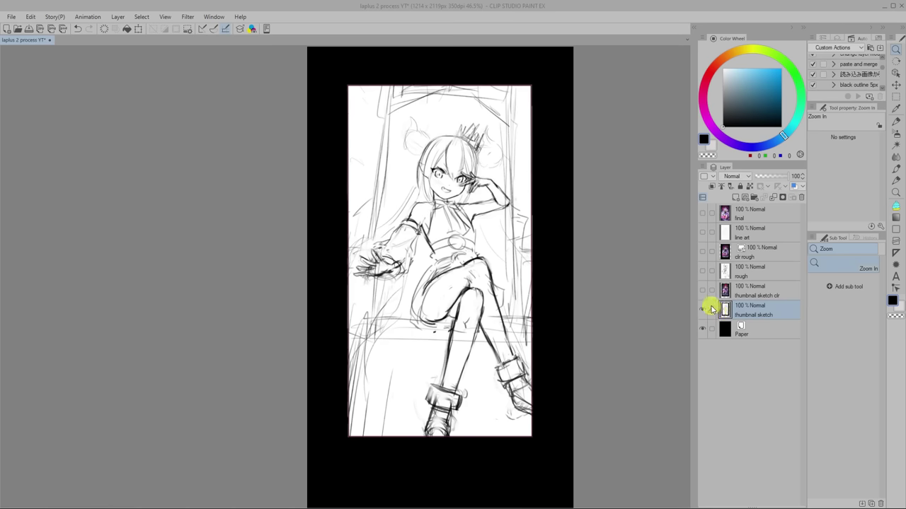
- Reveal the thumbnail sketch clr, rough, line art and final layers in turn, then zoom into the finished illustration
left_click(701, 291)
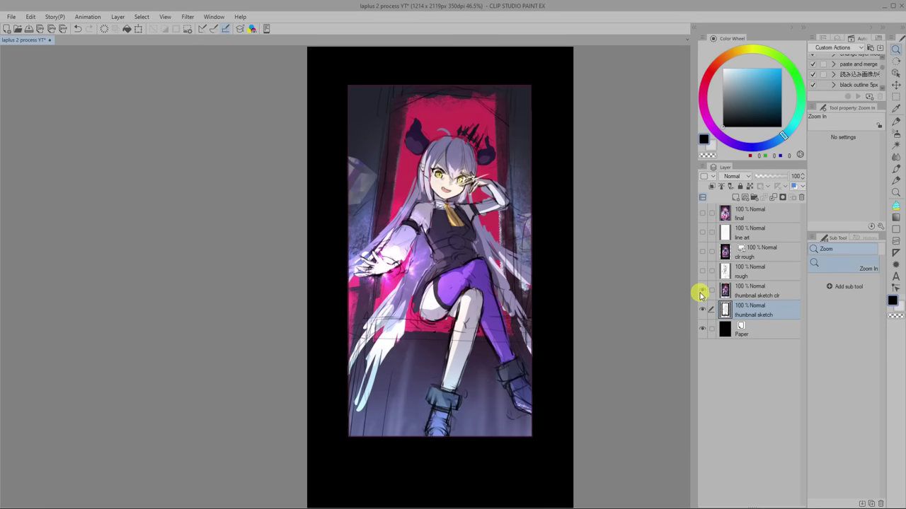
left_click(703, 271)
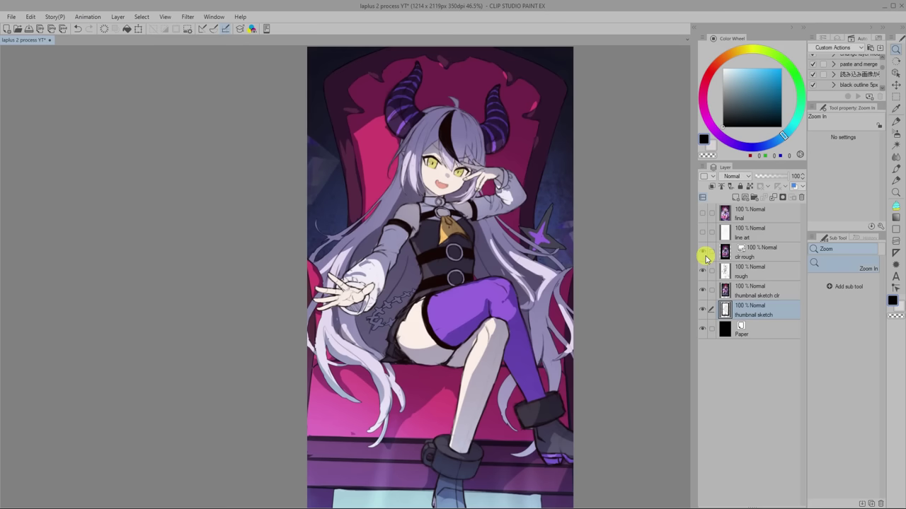
left_click(705, 234)
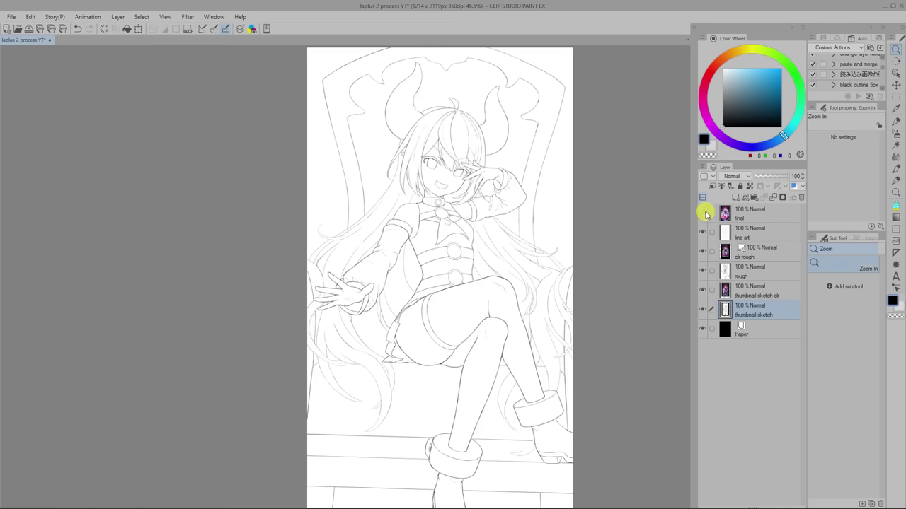
left_click(704, 213)
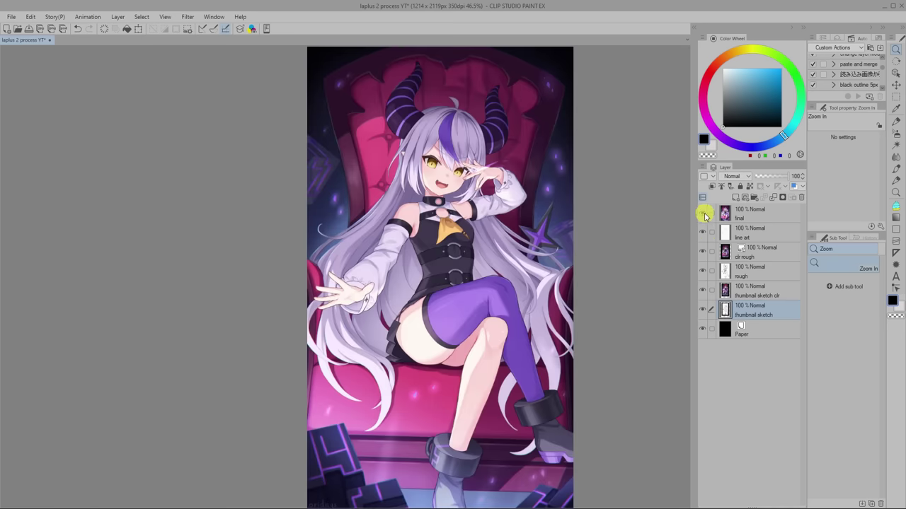
left_click_drag(530, 199, 581, 244)
scroll(587, 261, "down", 5)
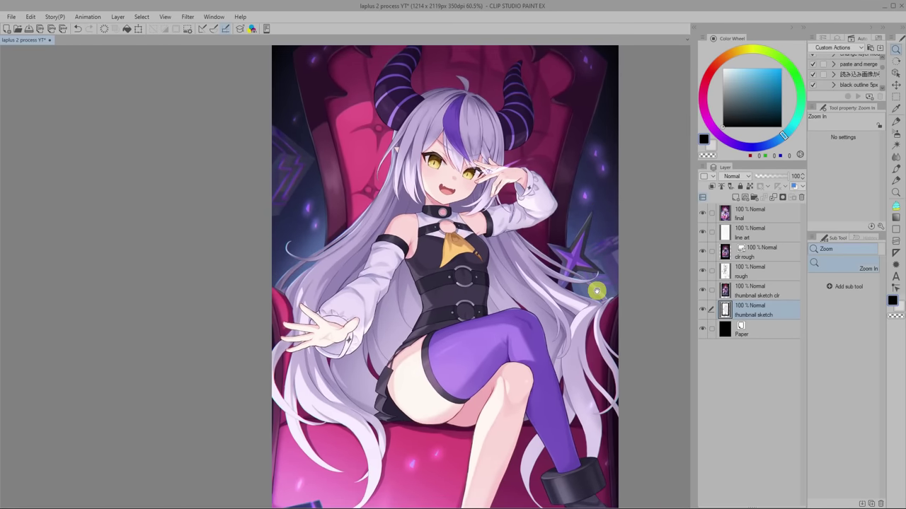